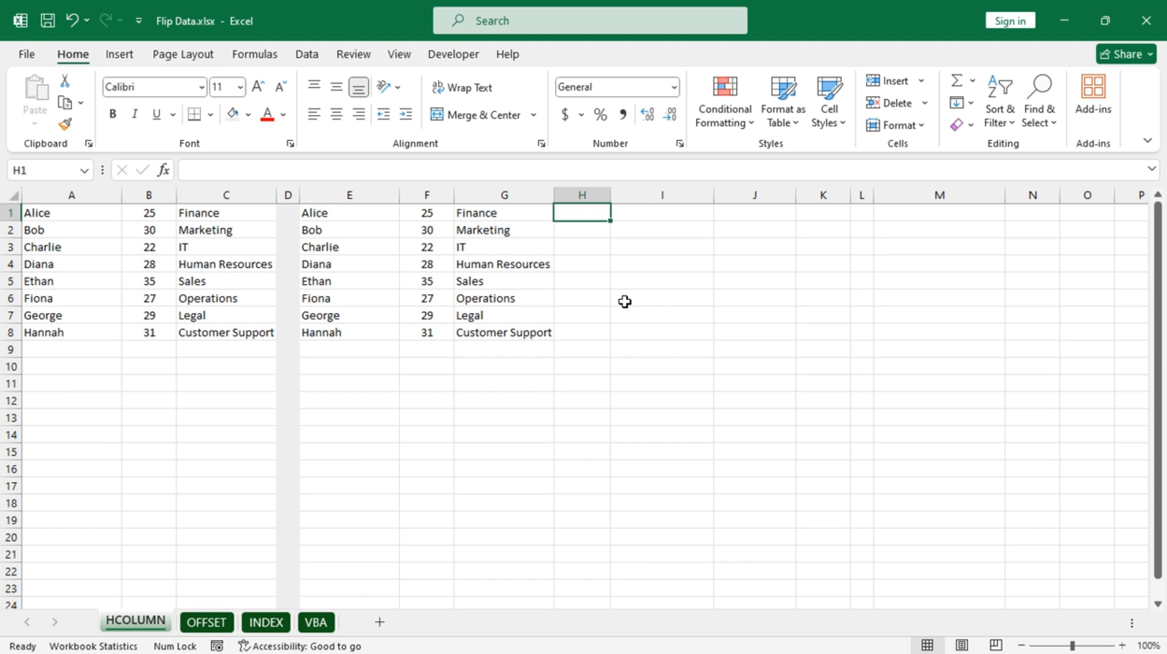
Number cells H1 to H8 from 1 to 8 as a helper column beside the copied data
{"action": "type", "text": "1"}
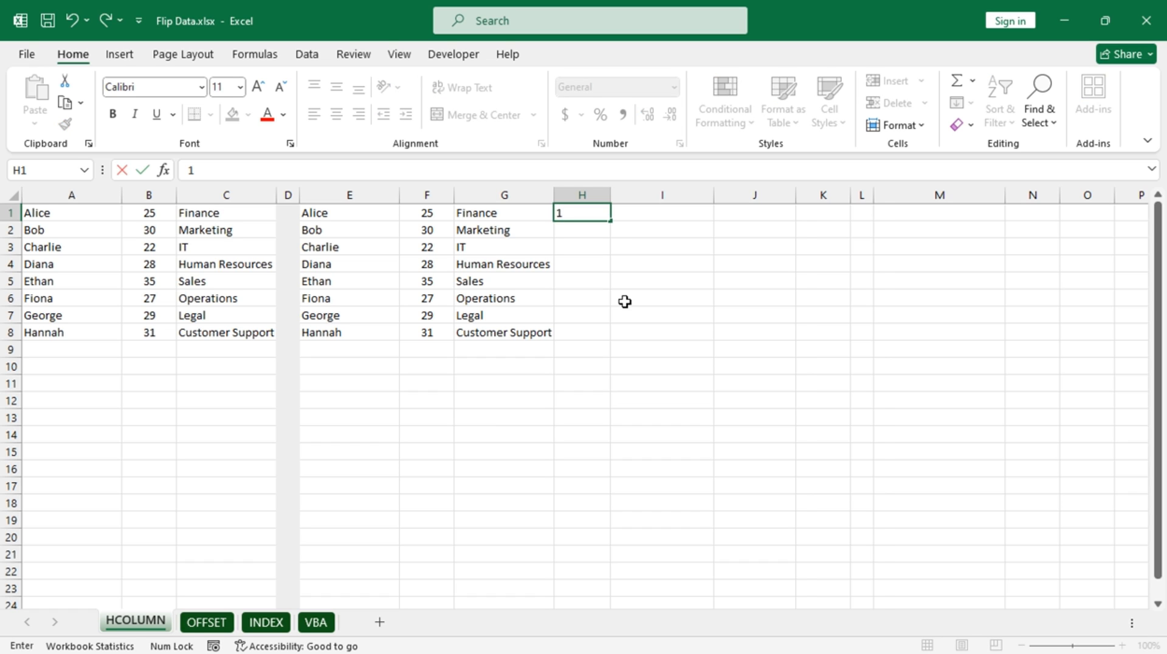
{"action": "key", "text": "Return"}
{"action": "left_click", "coordinate": [594, 212]}
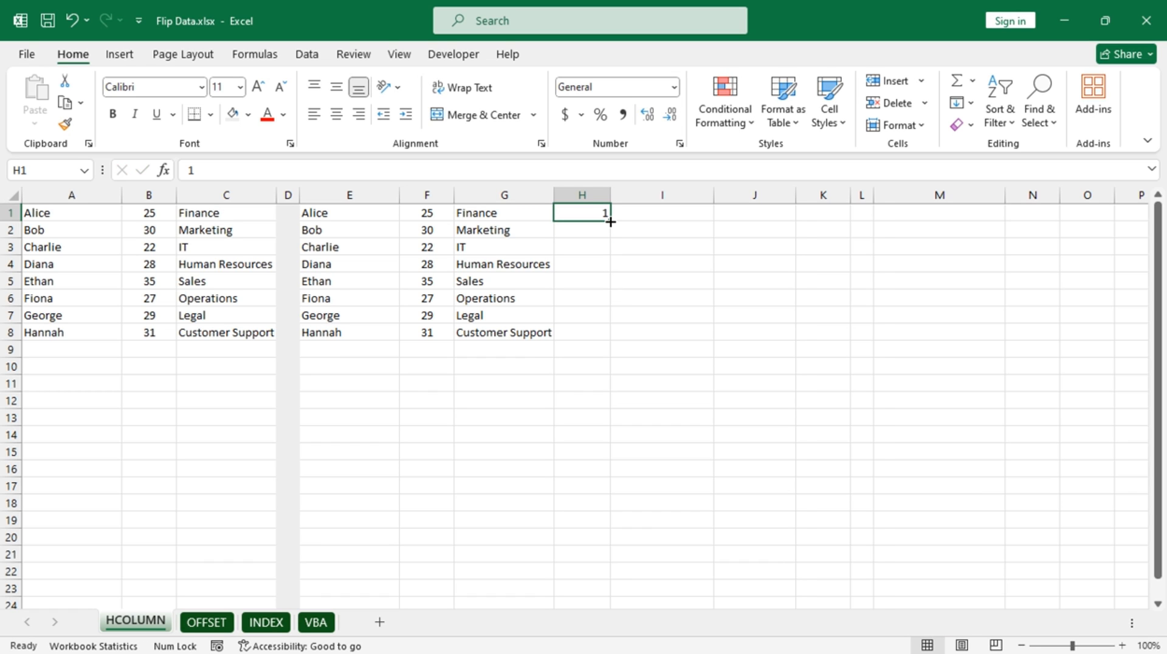
{"action": "left_click_drag", "start_coordinate": [610, 221], "coordinate": [612, 336]}
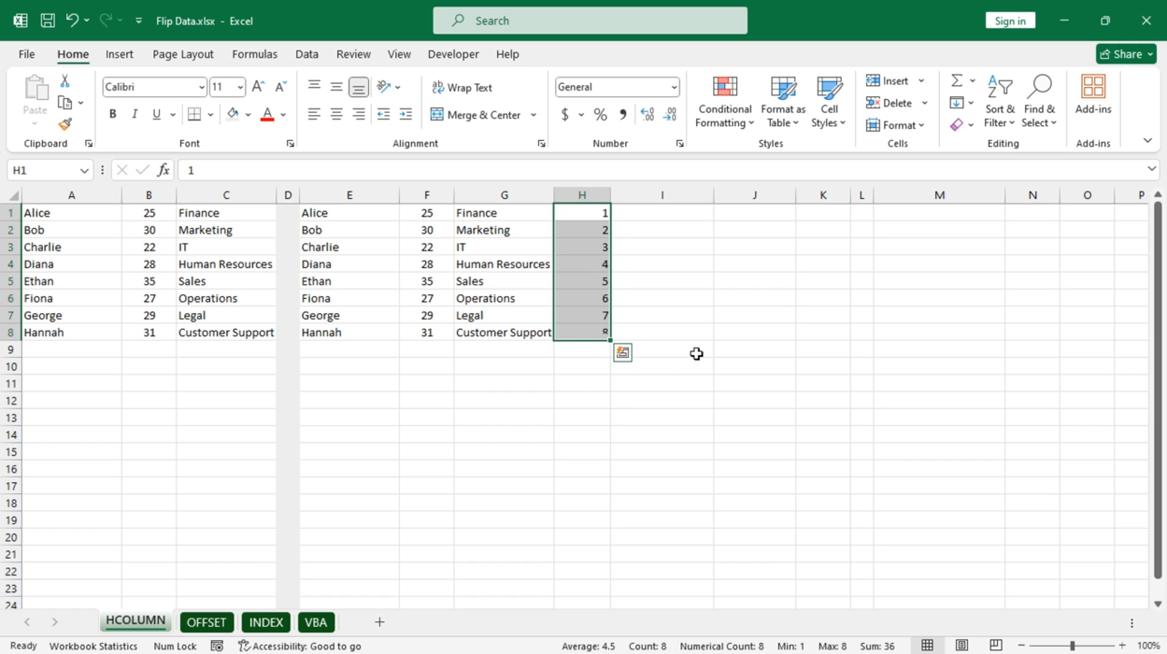
Sort the helper numbers in H1:H8 from largest to smallest, expanding the selection to include the adjacent data
{"action": "right_click", "coordinate": [586, 275]}
{"action": "mouse_move", "coordinate": [727, 465]}
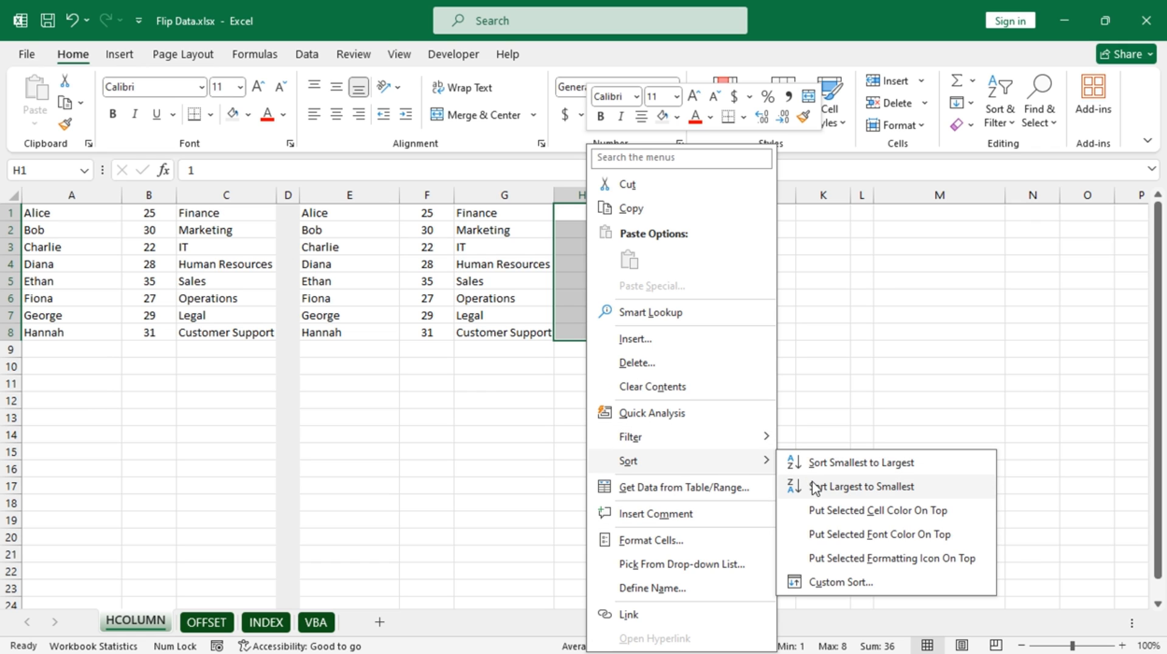
{"action": "left_click", "coordinate": [834, 490]}
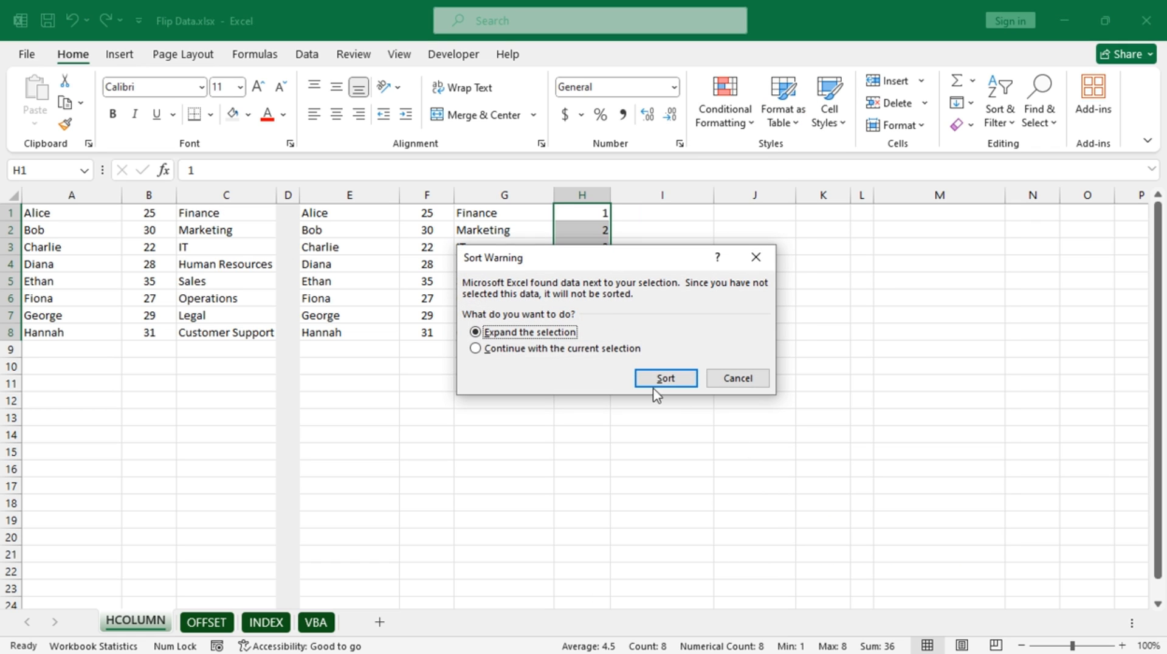
{"action": "left_click", "coordinate": [526, 332]}
{"action": "left_click", "coordinate": [667, 380]}
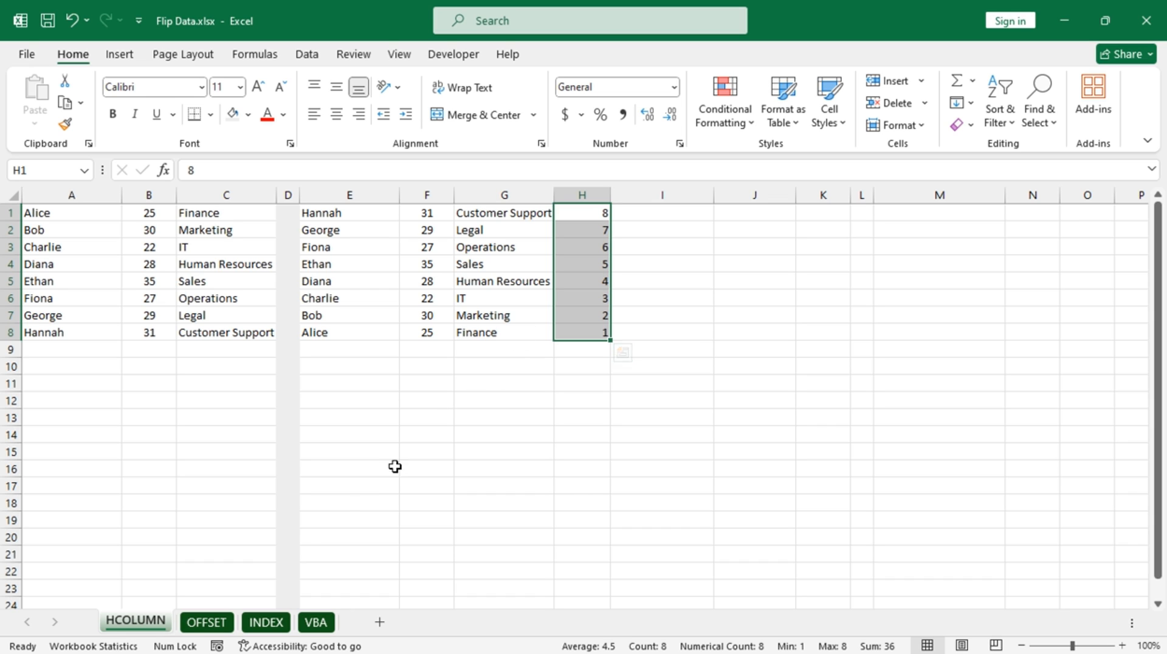
On the OFFSET sheet, enter =OFFSET($A$1:$C$1,ROWS(A1:$A$8)-1,) in E1 and fill it down to E8
{"action": "left_click", "coordinate": [213, 626]}
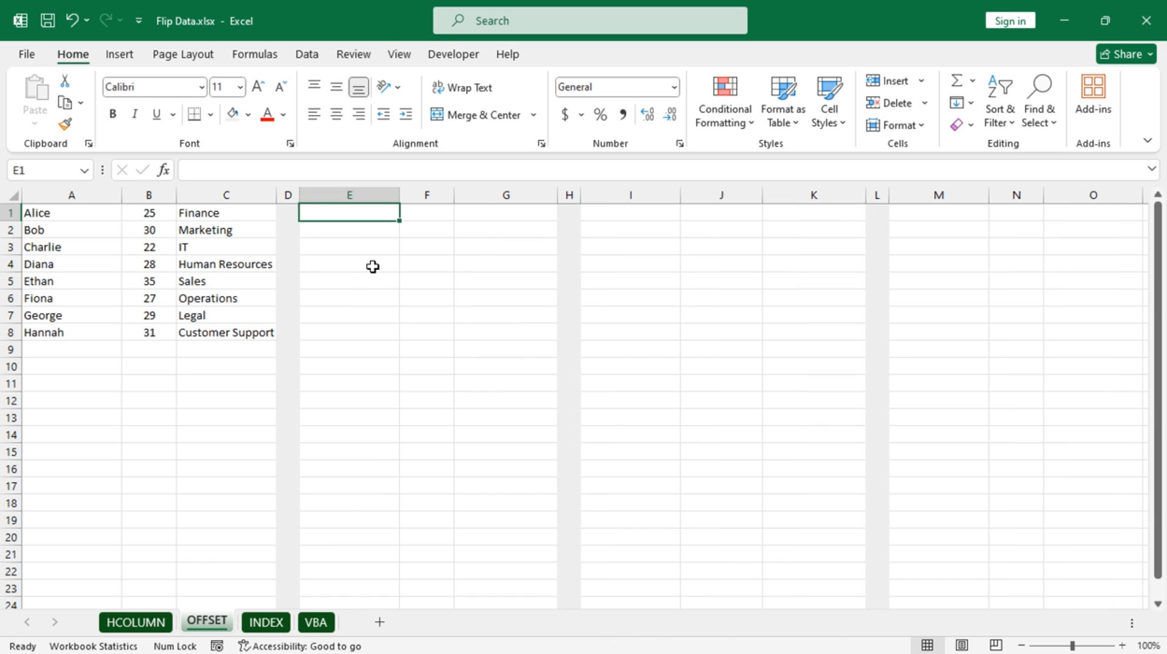
{"action": "double_click", "coordinate": [345, 213]}
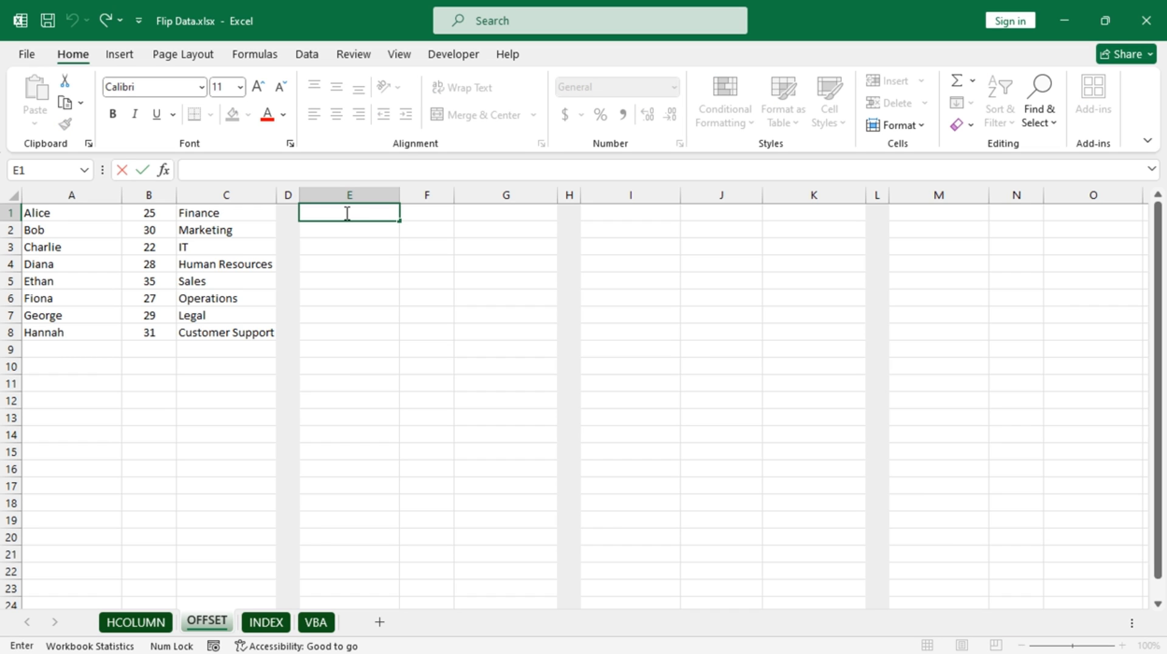
{"action": "type", "text": "="}
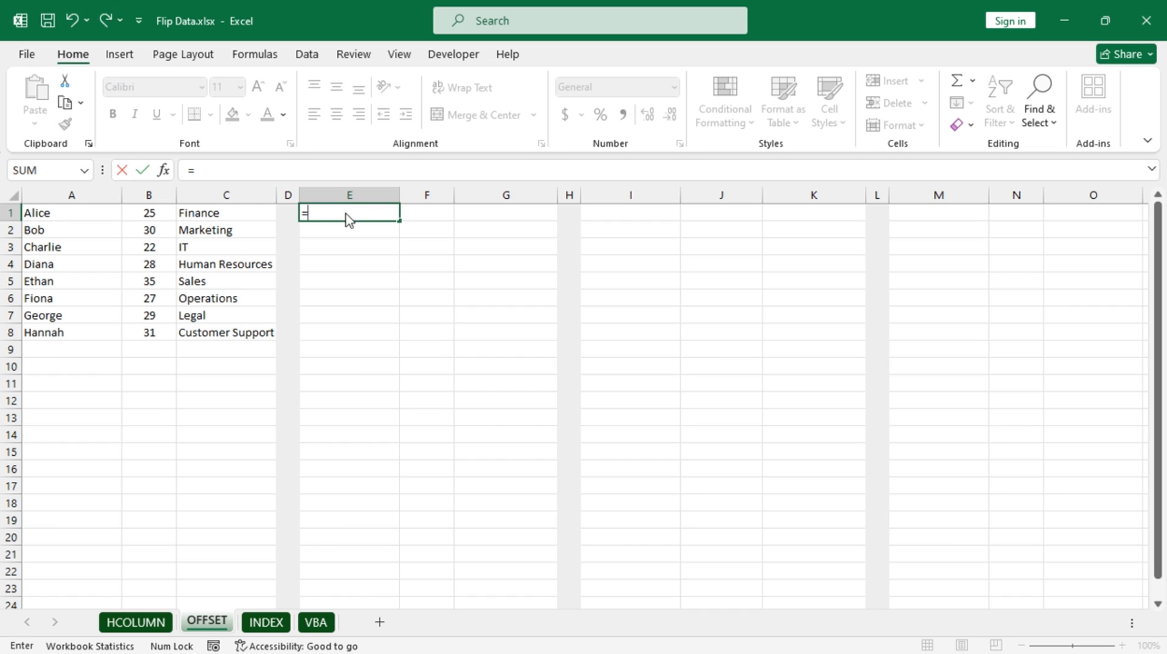
{"action": "key", "text": "super+v"}
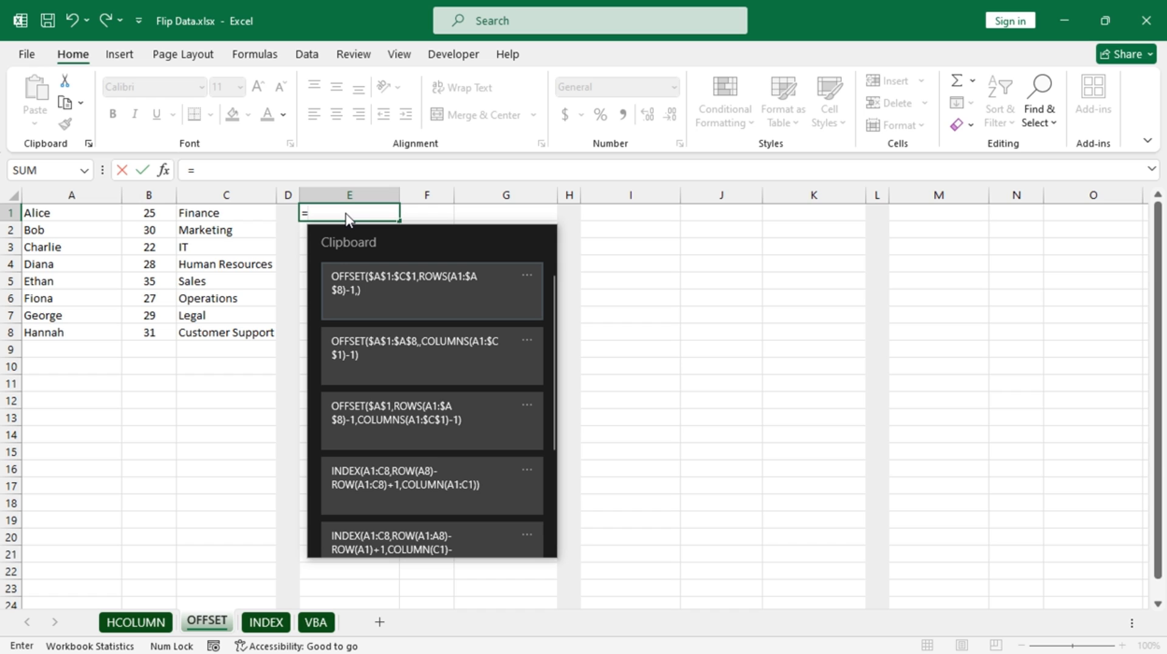
{"action": "left_click", "coordinate": [431, 282]}
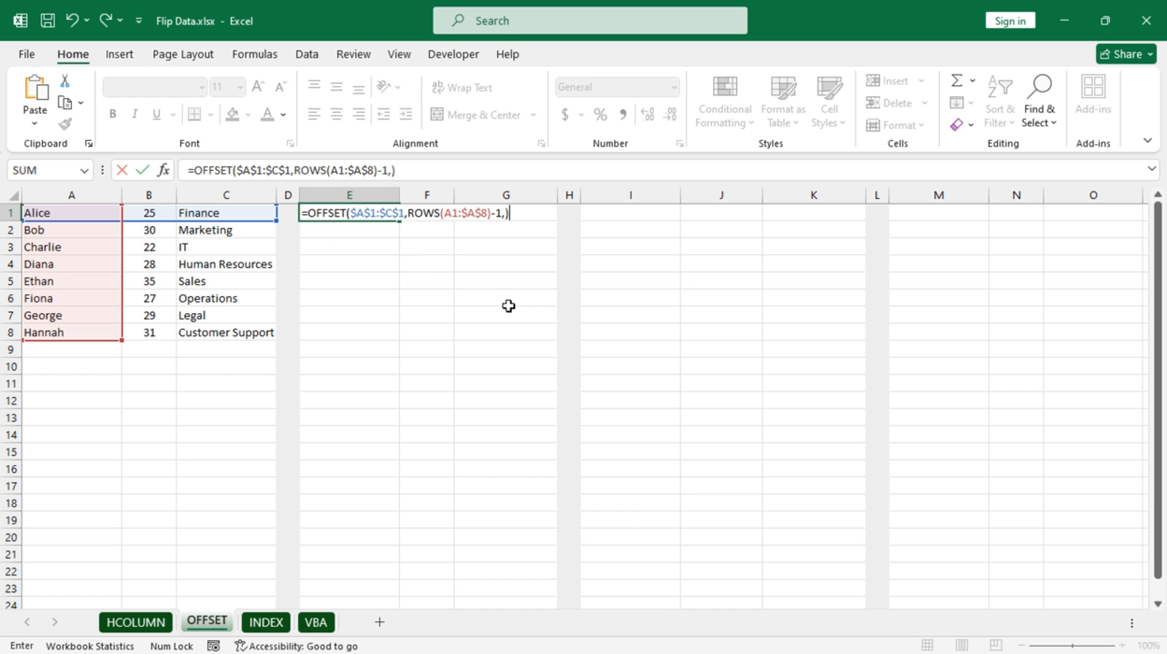
{"action": "key", "text": "Return"}
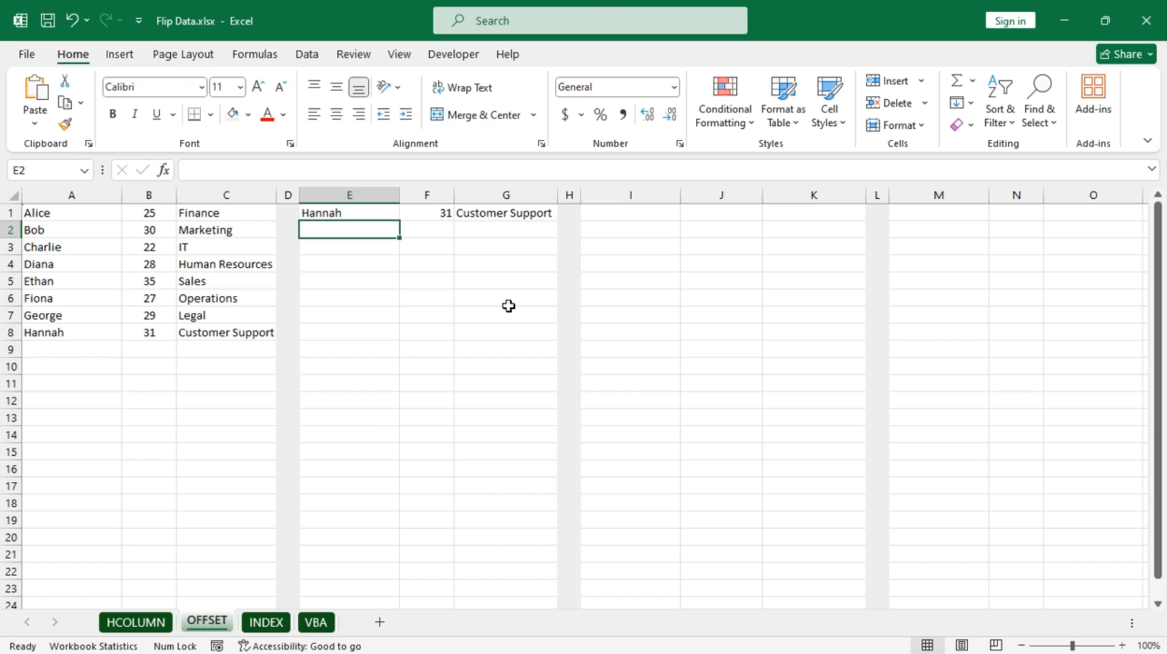
{"action": "left_click", "coordinate": [377, 212]}
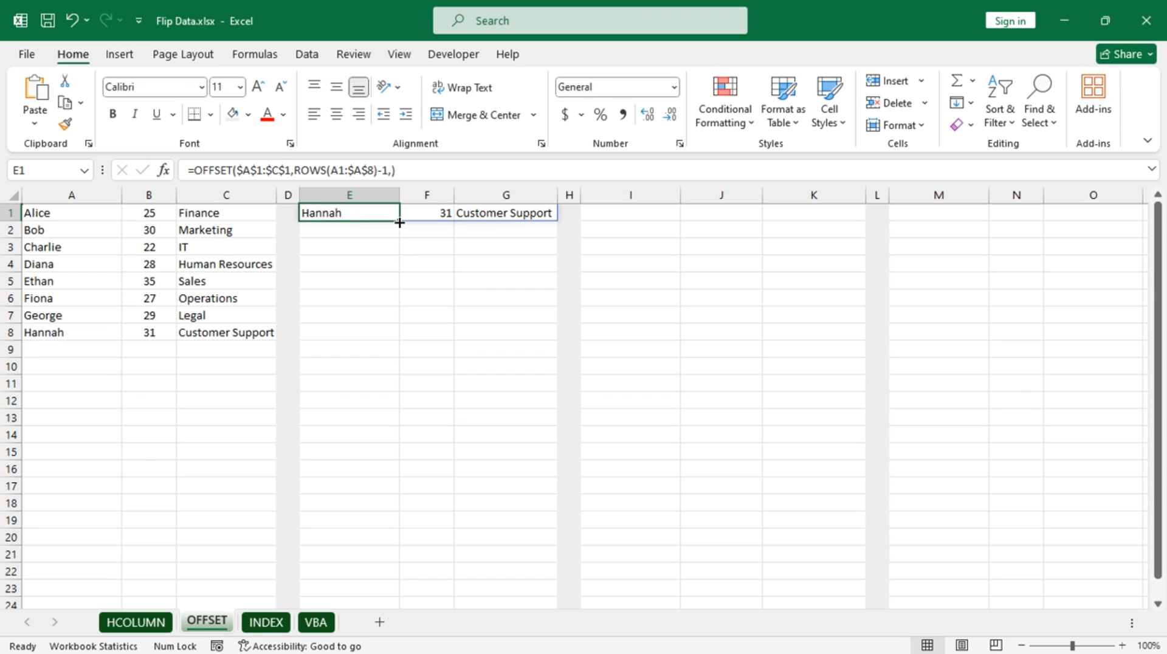
{"action": "left_click_drag", "start_coordinate": [399, 223], "coordinate": [404, 336]}
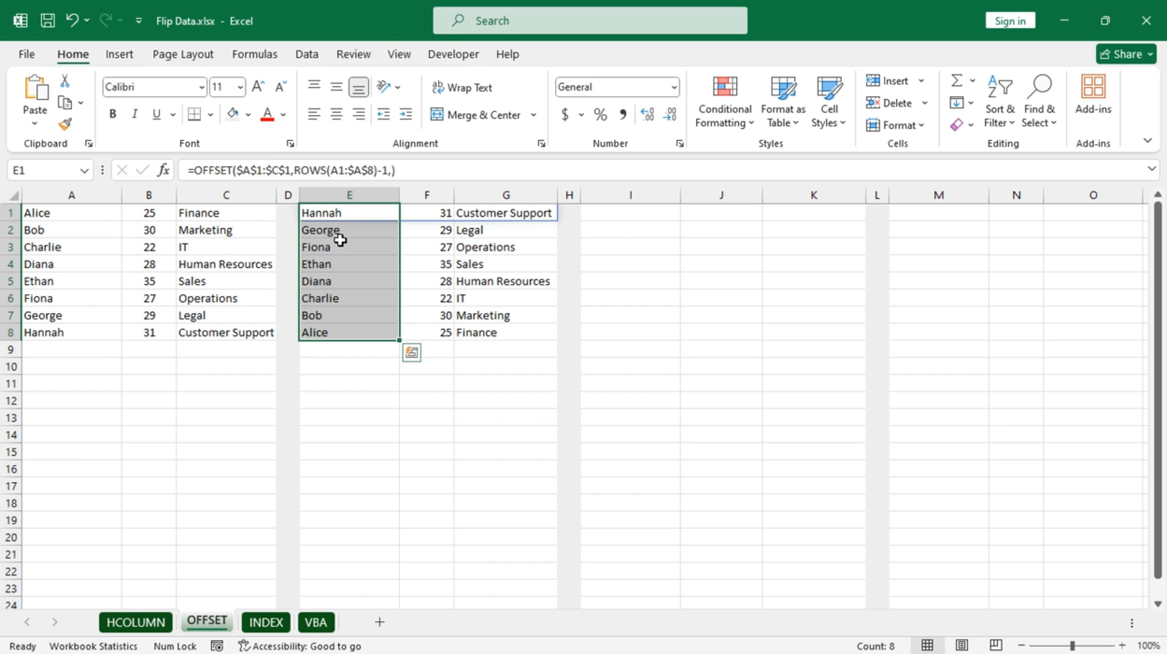
Enter =OFFSET($A$1:$A$8,,COLUMNS(A1:$C$1)-1) in I1 and fill it across to K1
{"action": "left_click", "coordinate": [624, 213]}
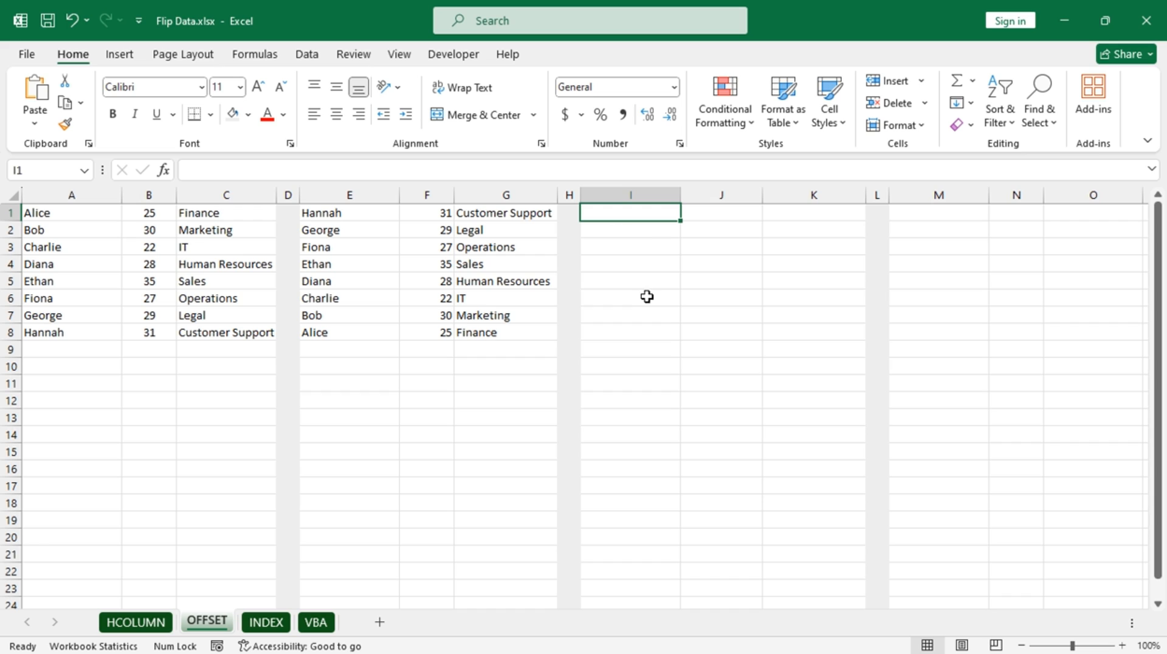
{"action": "type", "text": "="}
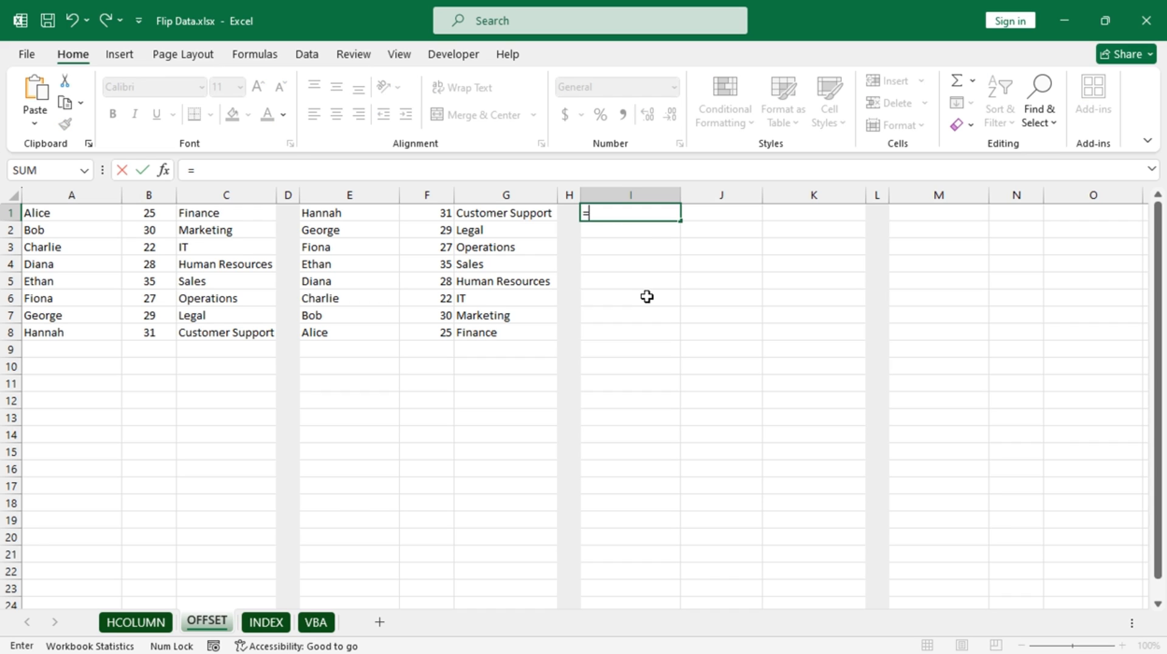
{"action": "key", "text": "super+v"}
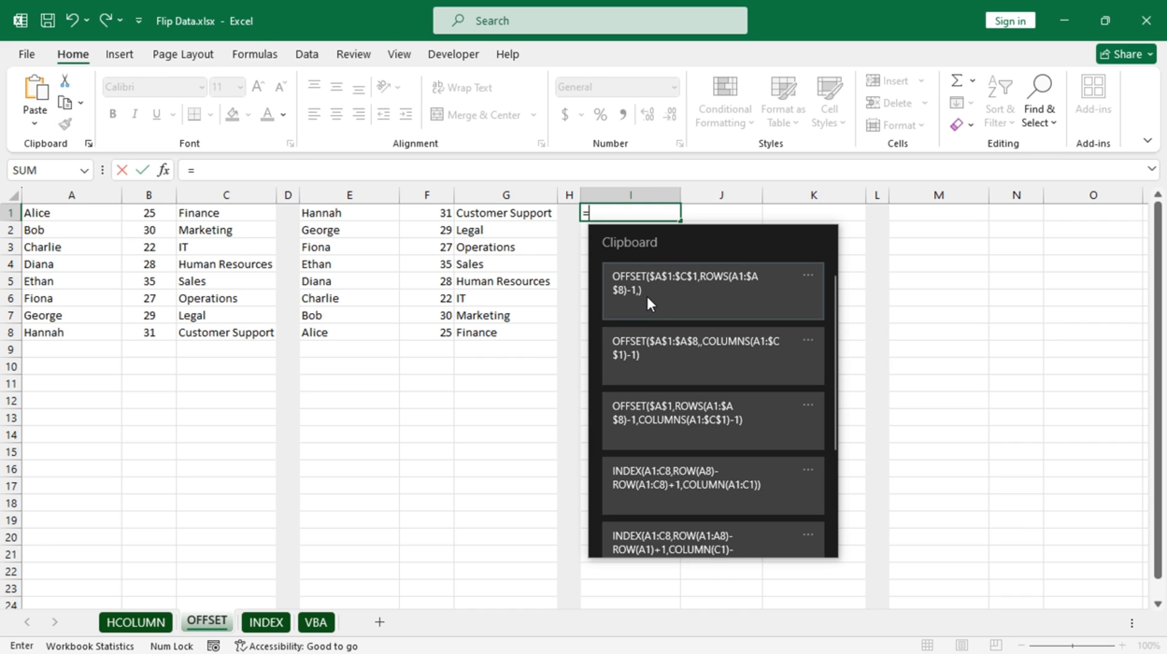
{"action": "left_click", "coordinate": [671, 348]}
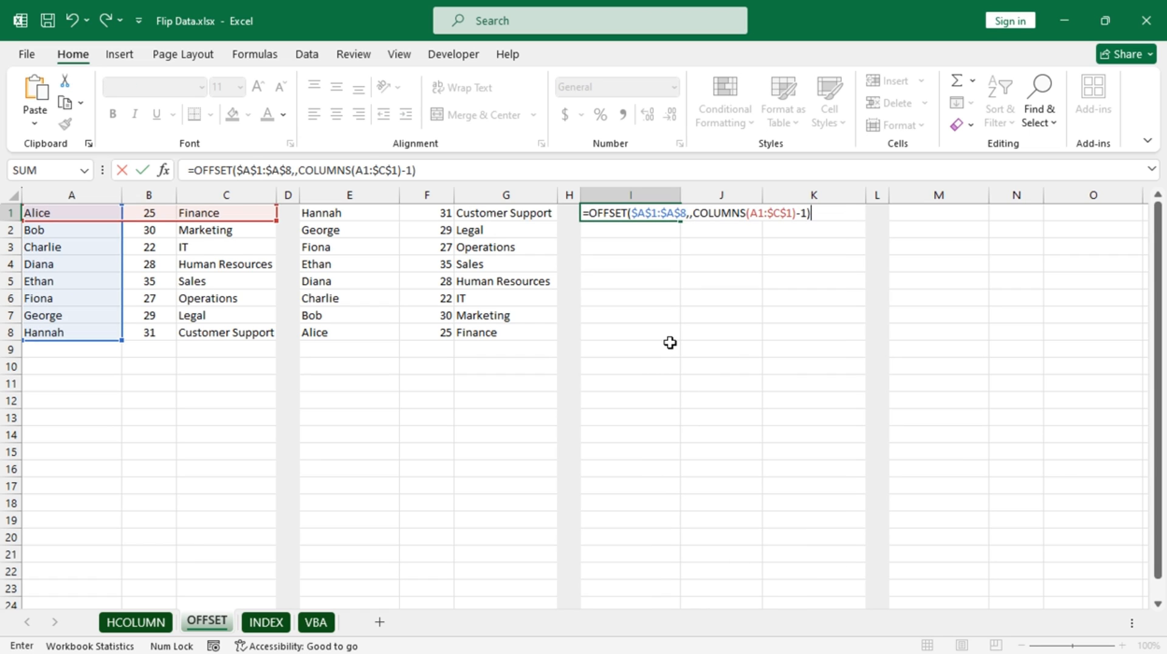
{"action": "key", "text": "Return"}
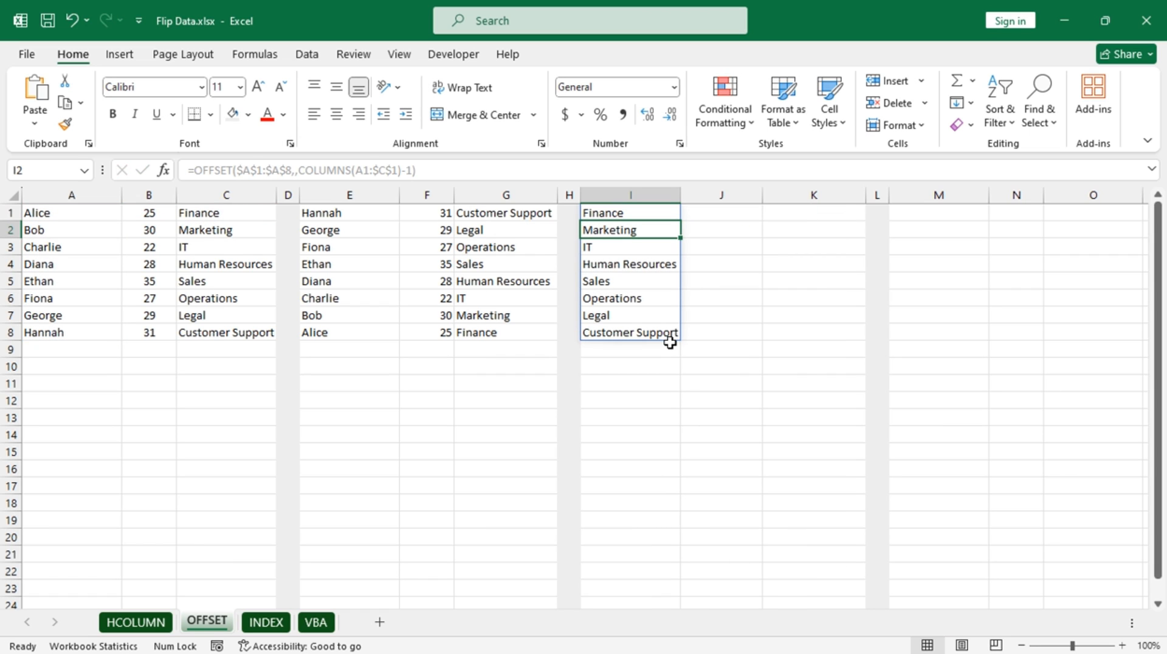
{"action": "left_click", "coordinate": [663, 210]}
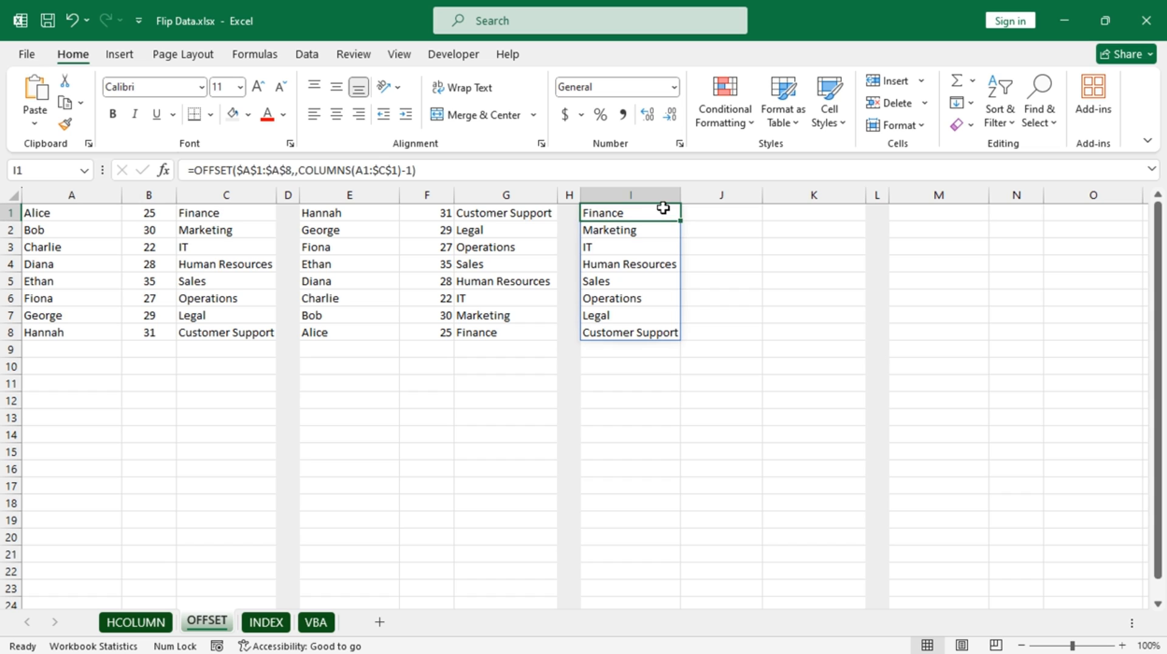
{"action": "left_click_drag", "start_coordinate": [682, 223], "coordinate": [827, 219]}
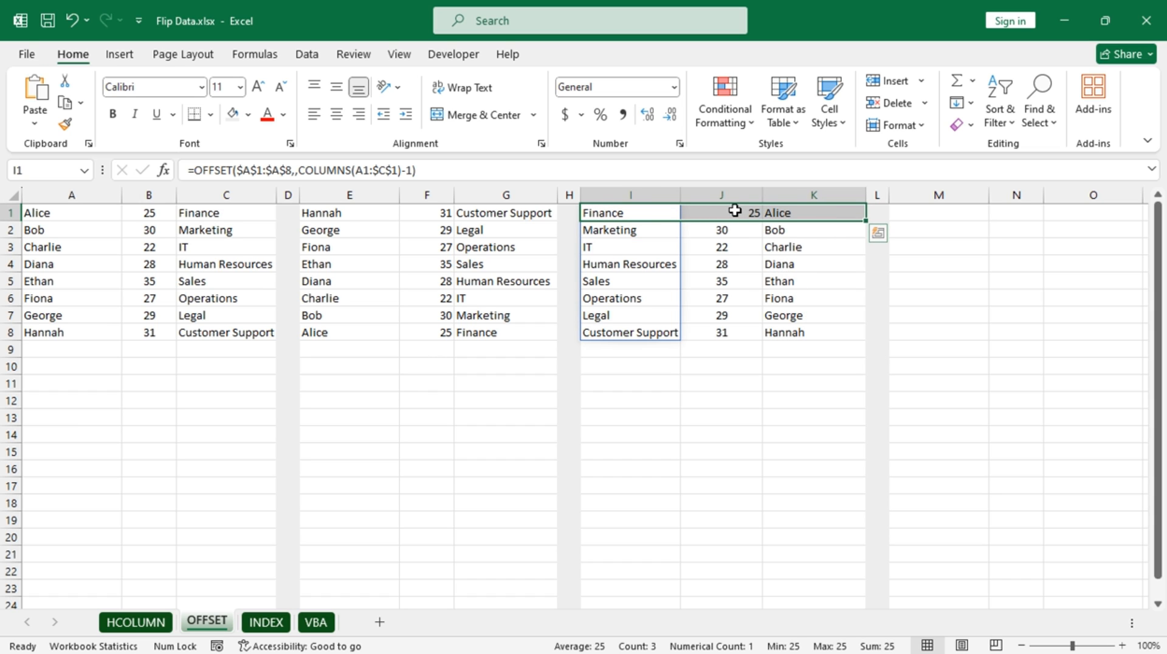
Copy the centred formatting of cell J2 onto J1 with Format Painter
{"action": "left_click", "coordinate": [729, 231]}
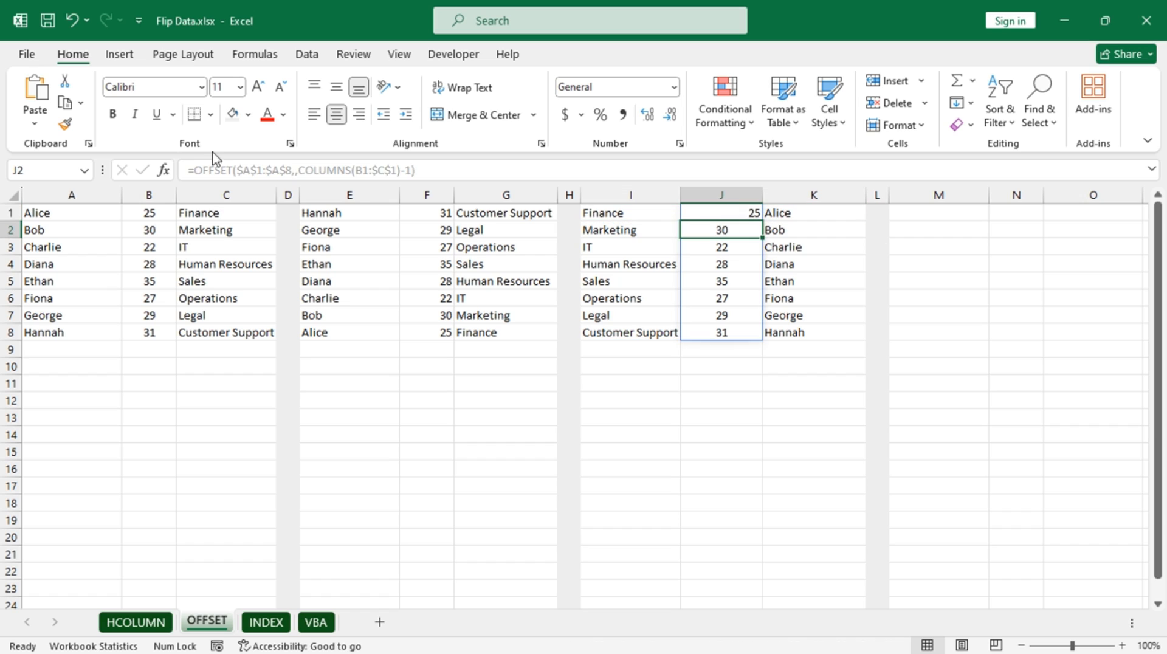
{"action": "left_click", "coordinate": [65, 124]}
{"action": "left_click", "coordinate": [701, 213]}
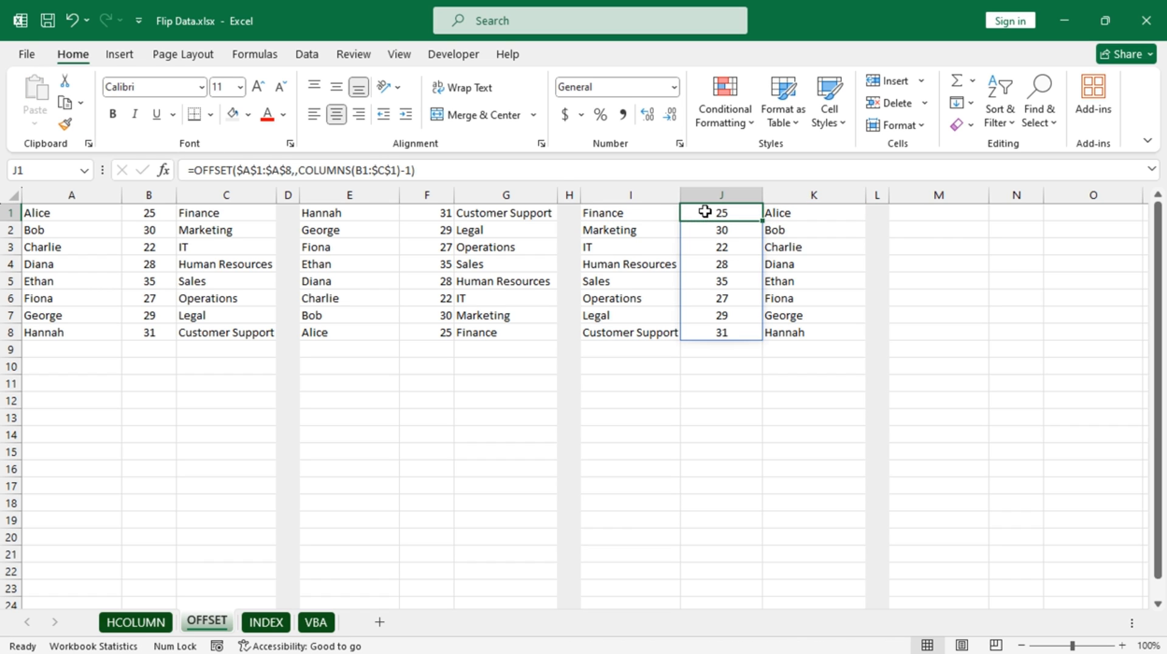
Enter =OFFSET($A$1,ROWS(A1:$A$8)-1,COLUMNS(A1:$C$1)-1) in M1 and fill it across and down to O8
{"action": "left_click", "coordinate": [918, 210]}
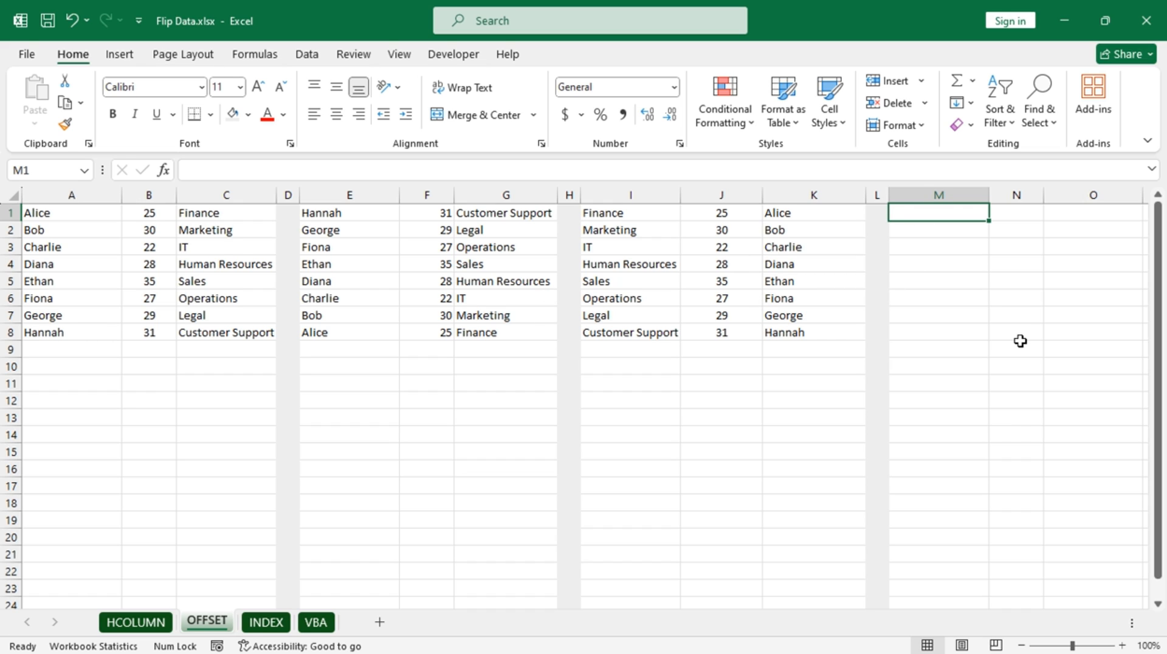
{"action": "type", "text": "="}
{"action": "key", "text": "super+v"}
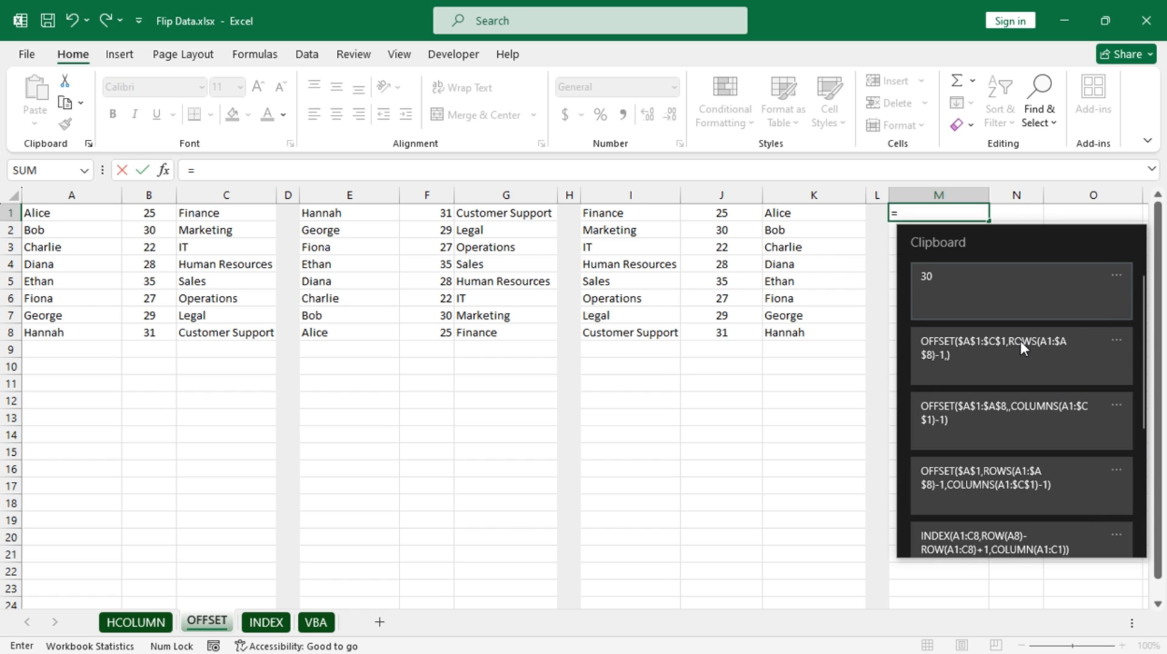
{"action": "left_click", "coordinate": [991, 479]}
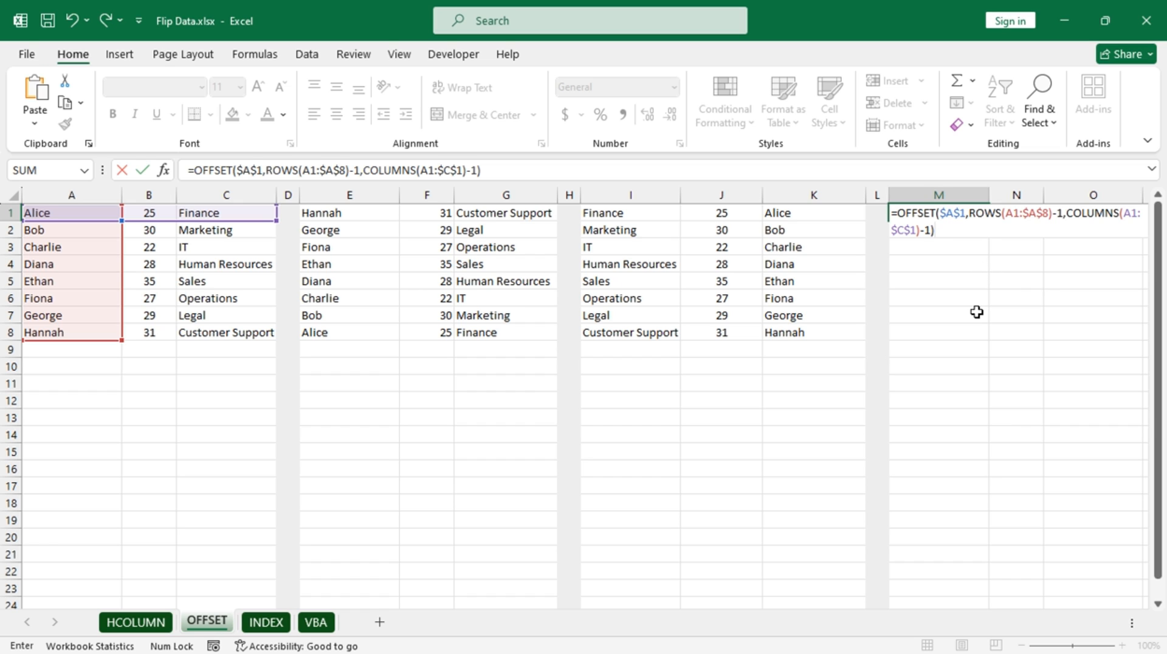
{"action": "key", "text": "Return"}
{"action": "left_click", "coordinate": [952, 213]}
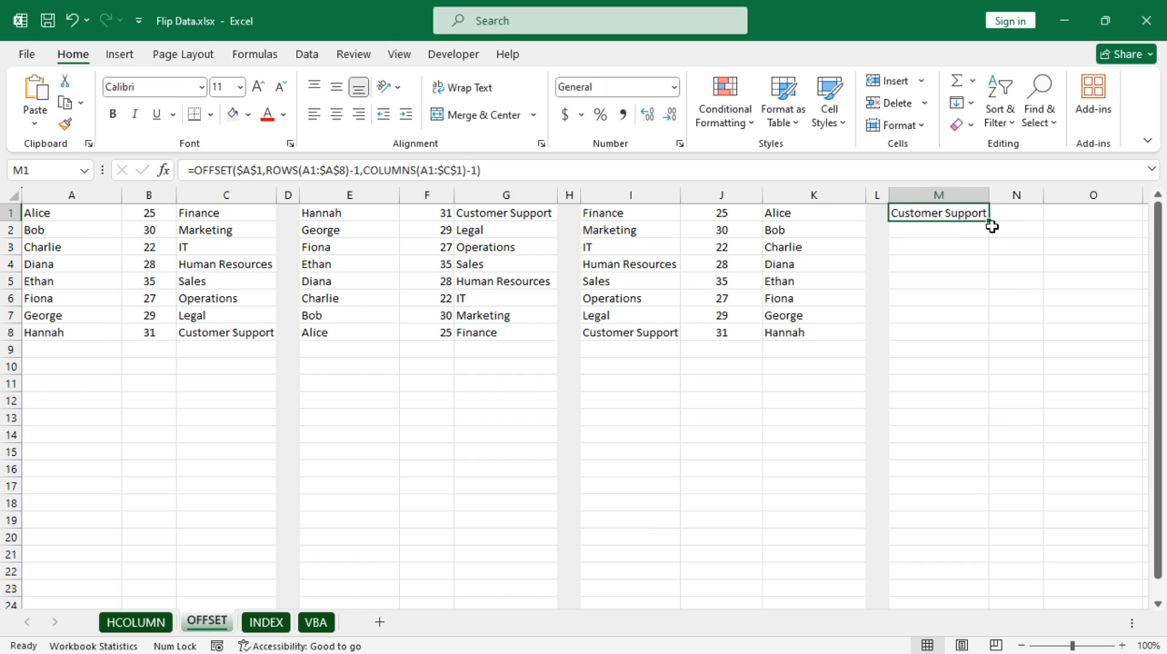
{"action": "left_click_drag", "start_coordinate": [989, 220], "coordinate": [1113, 341]}
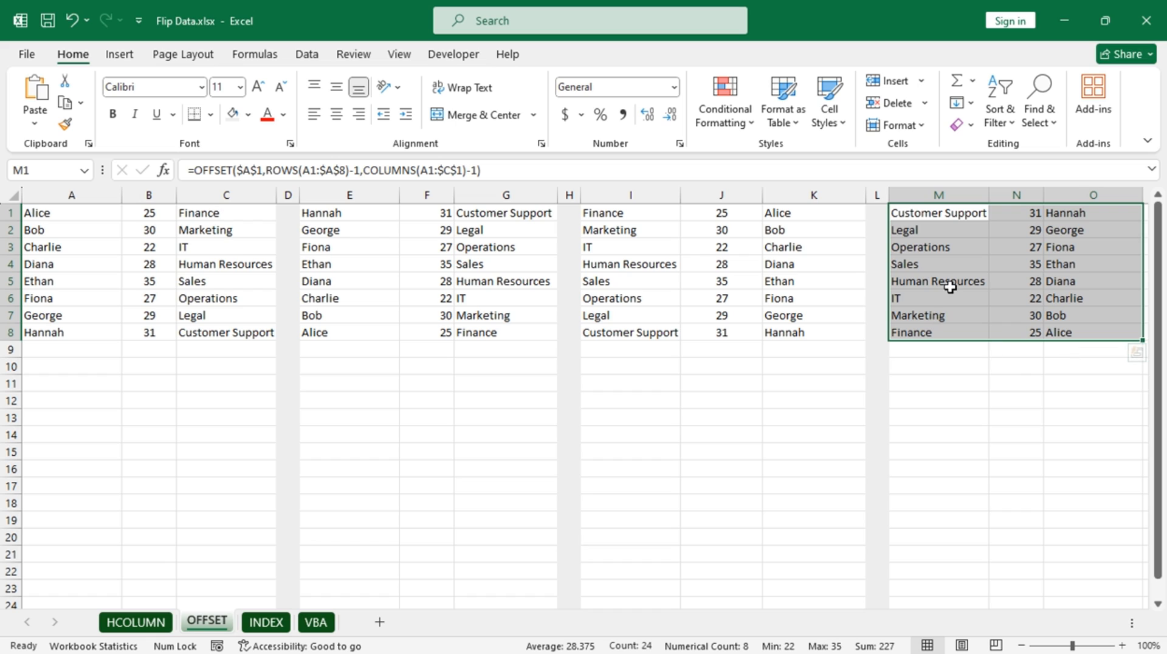
{"action": "left_click", "coordinate": [942, 209]}
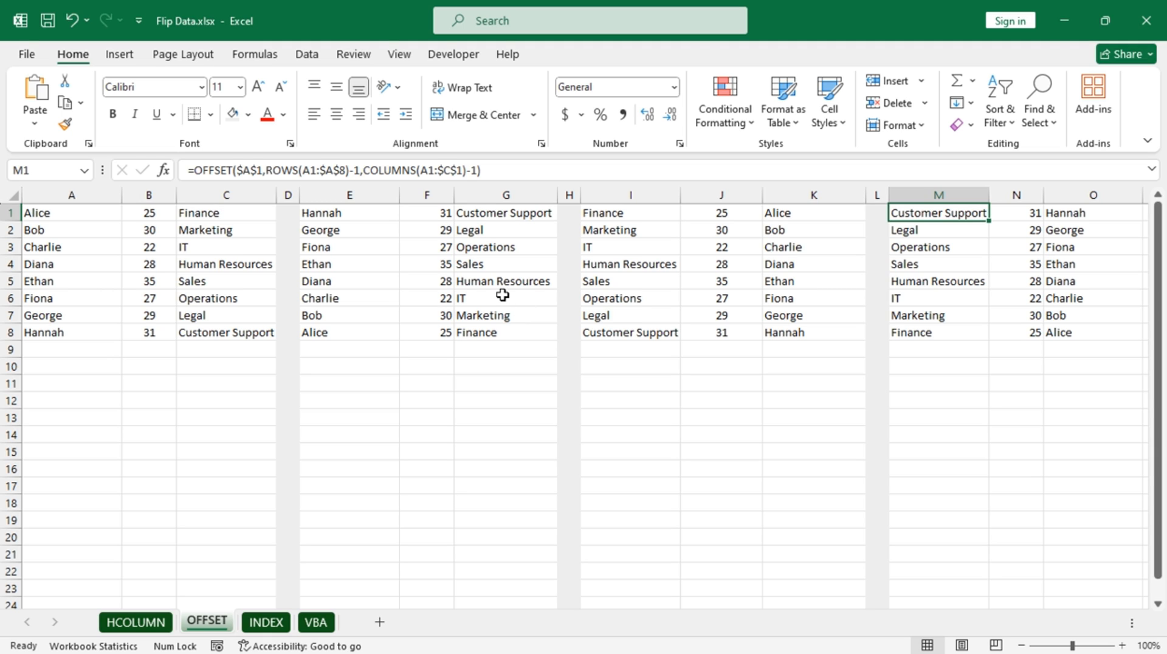
On the INDEX sheet, enter =INDEX(A1:C8,ROW(A8)-ROW(A1:C8)+1,COLUMN(A1:C1)) in E1 to flip the table vertically
{"action": "left_click", "coordinate": [262, 623]}
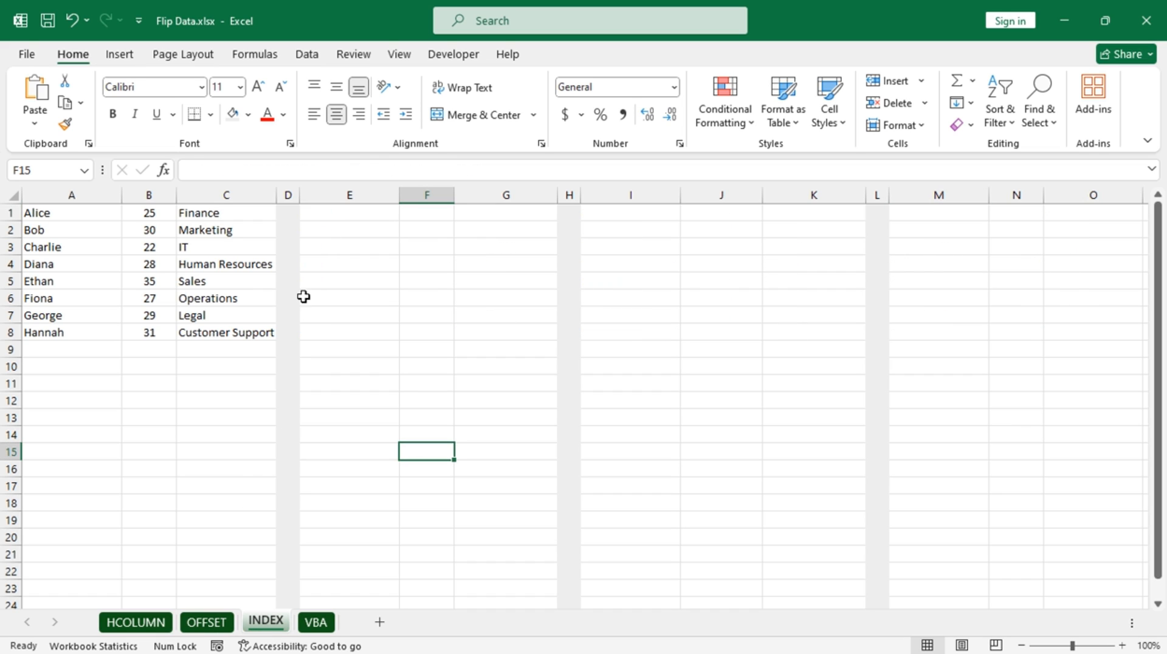
{"action": "left_click", "coordinate": [359, 209]}
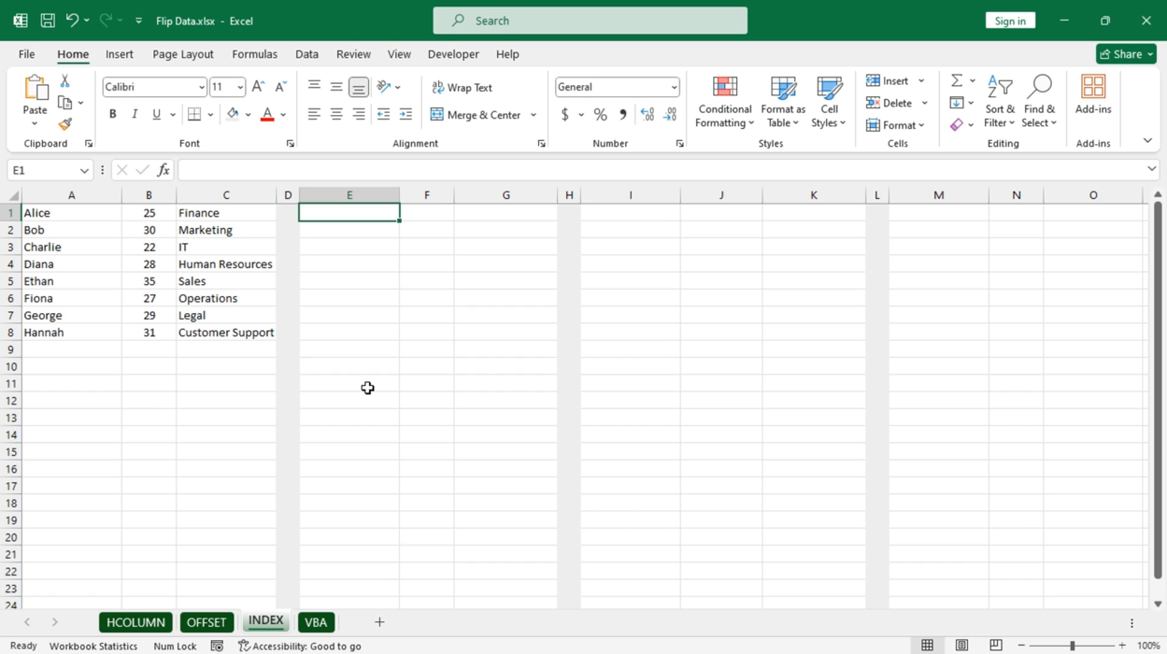
{"action": "type", "text": "="}
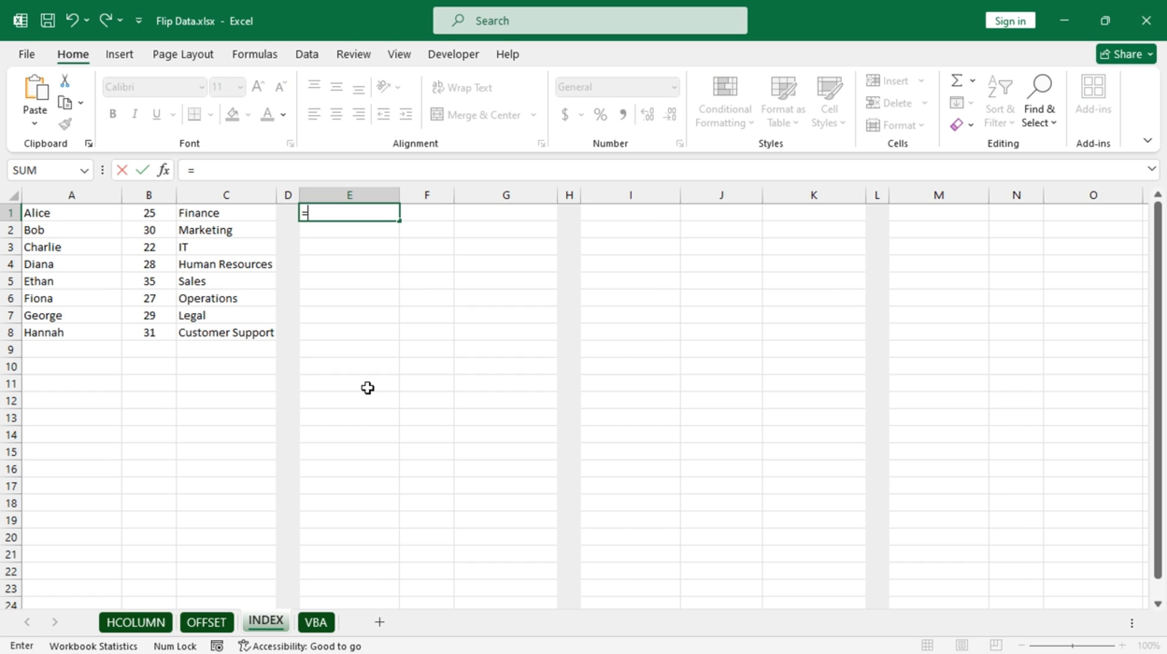
{"action": "key", "text": "super+v"}
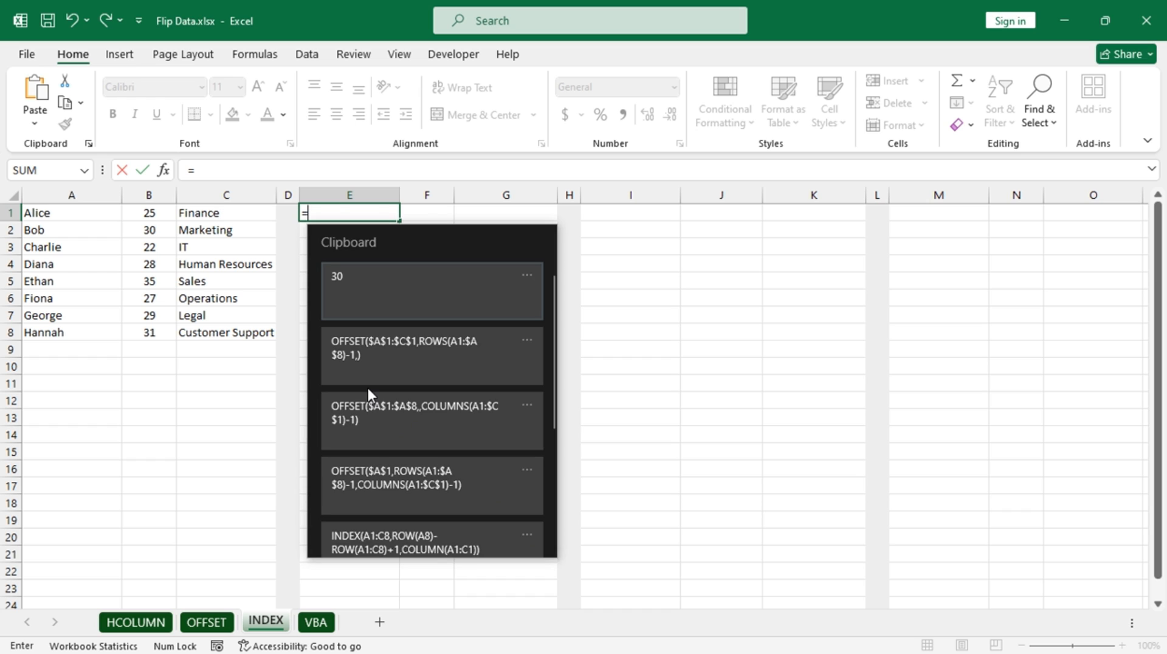
{"action": "scroll", "coordinate": [387, 396], "scroll_direction": "down", "scroll_amount": 2}
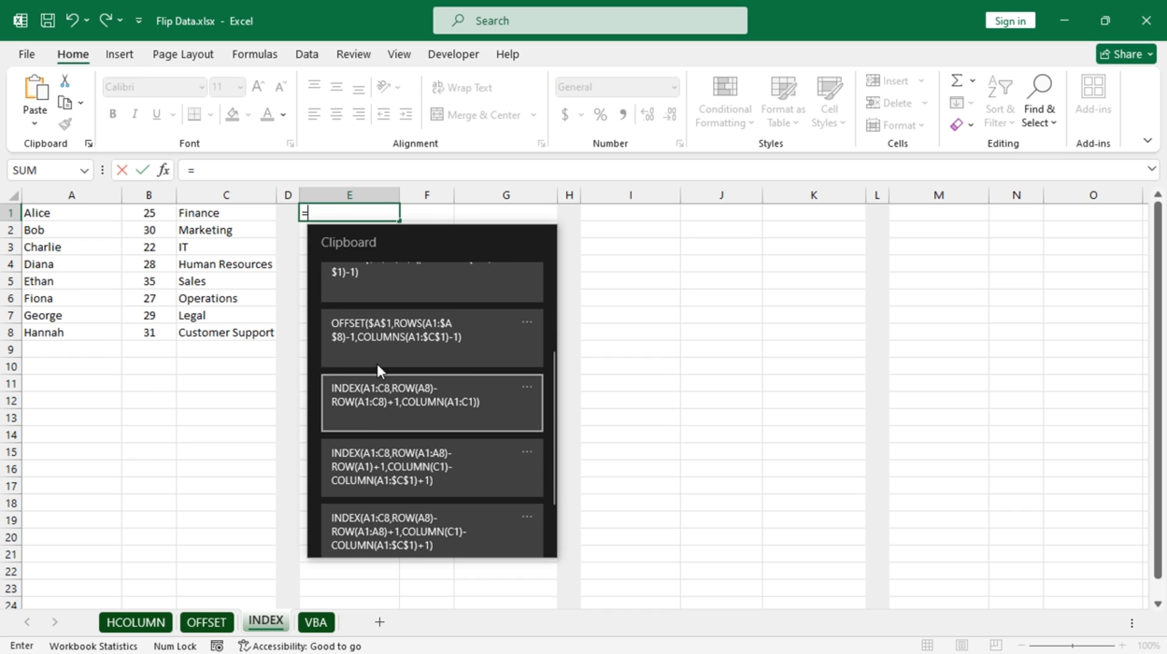
{"action": "left_click", "coordinate": [419, 403]}
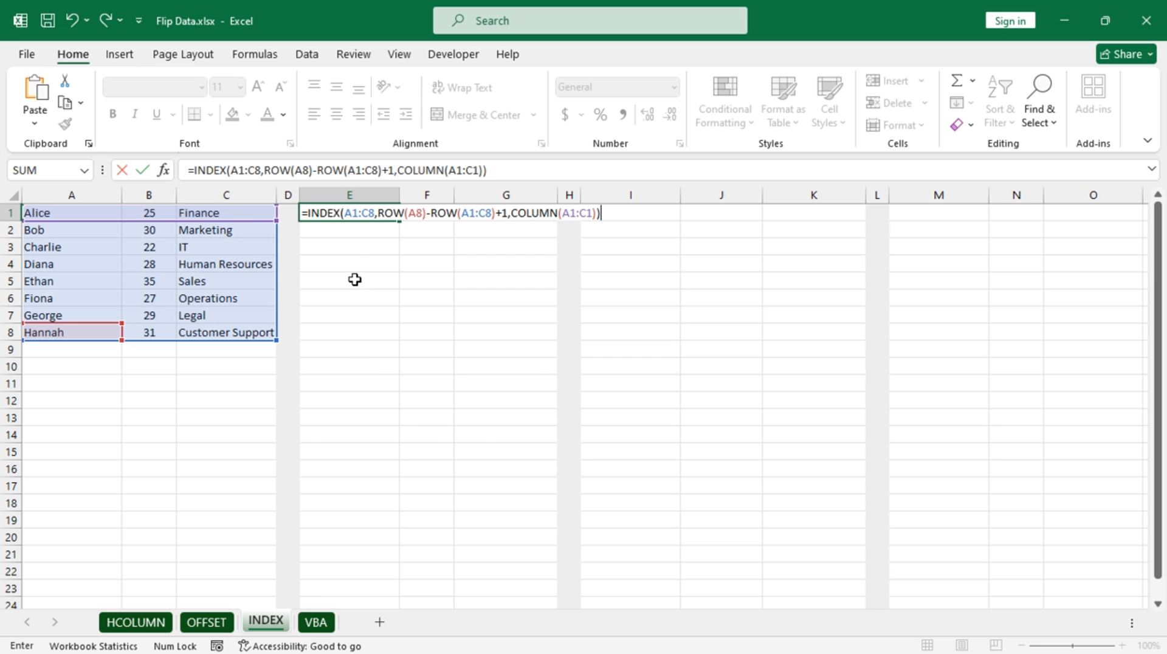
{"action": "key", "text": "Return"}
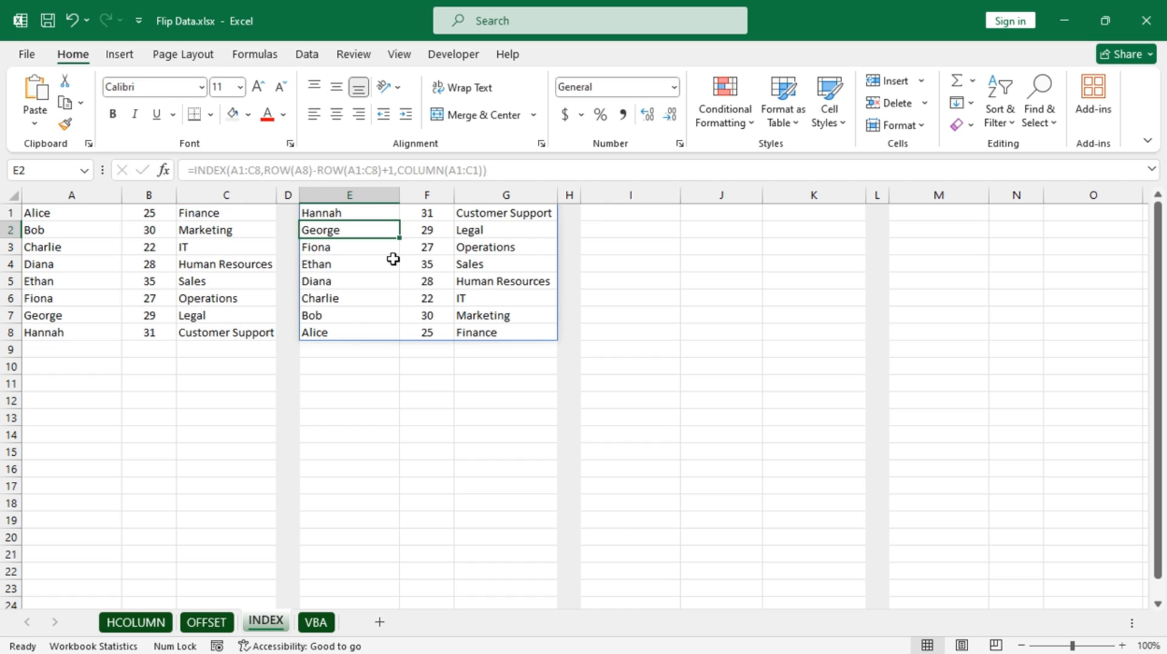
{"action": "left_click", "coordinate": [377, 208]}
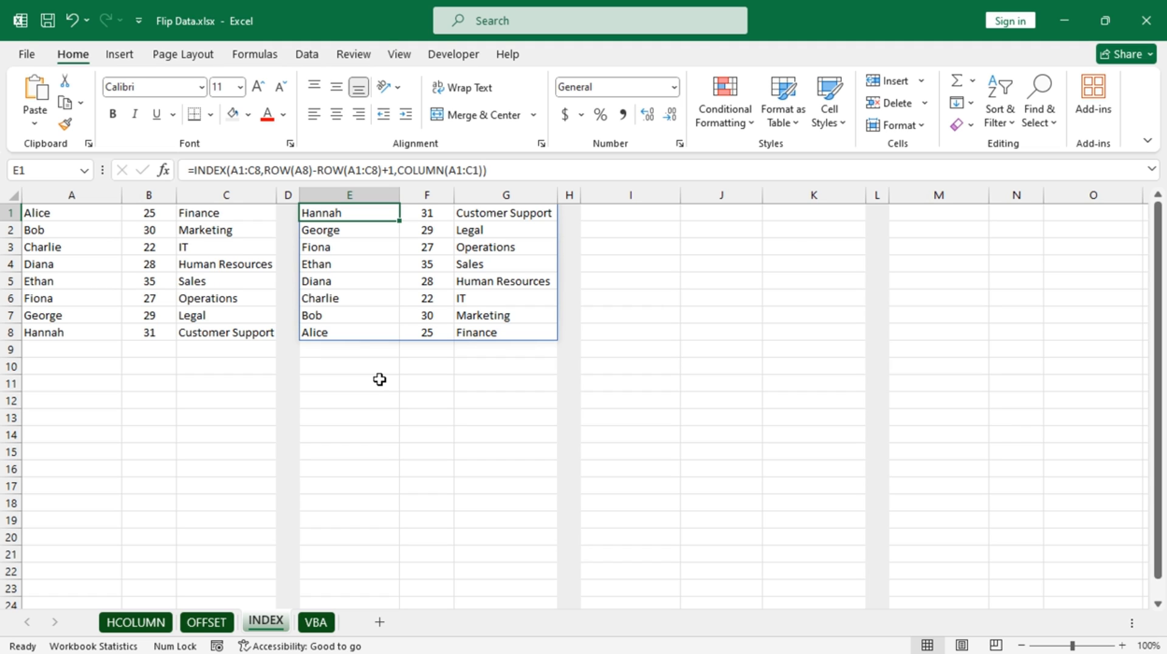
Enter =INDEX(A1:C8,ROW(A1:A8)-ROW(A1)+1,COLUMN(C1)-COLUMN(A1:$C$1)+1) in I1 to flip the table horizontally
{"action": "left_click", "coordinate": [627, 210]}
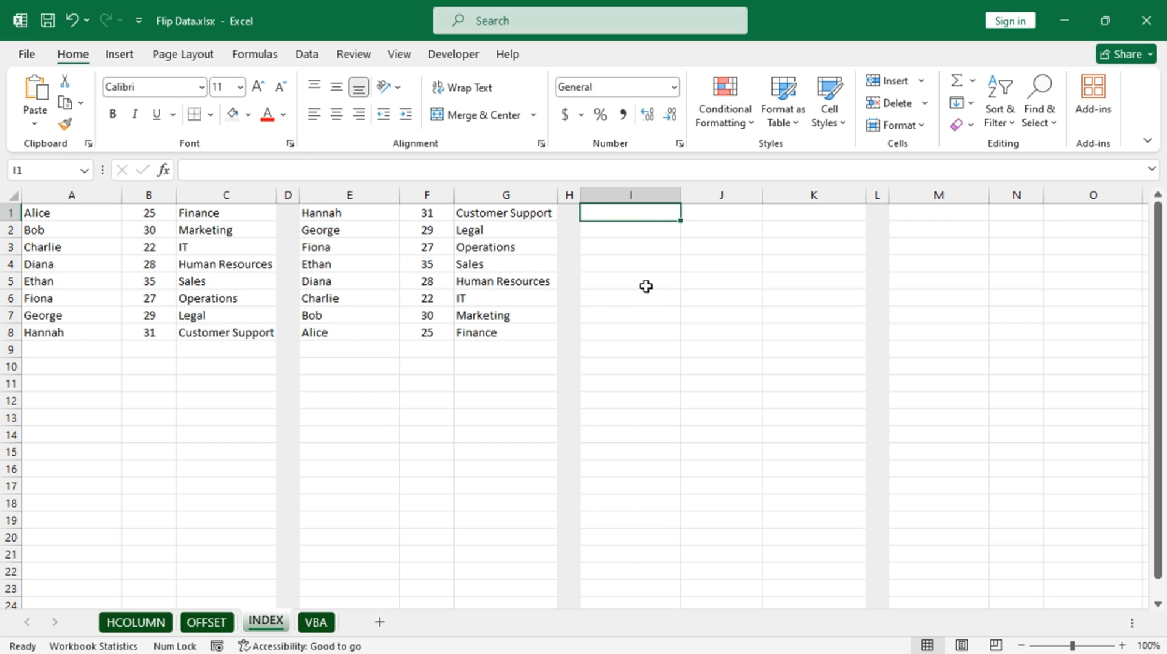
{"action": "type", "text": "="}
{"action": "key", "text": "super+v"}
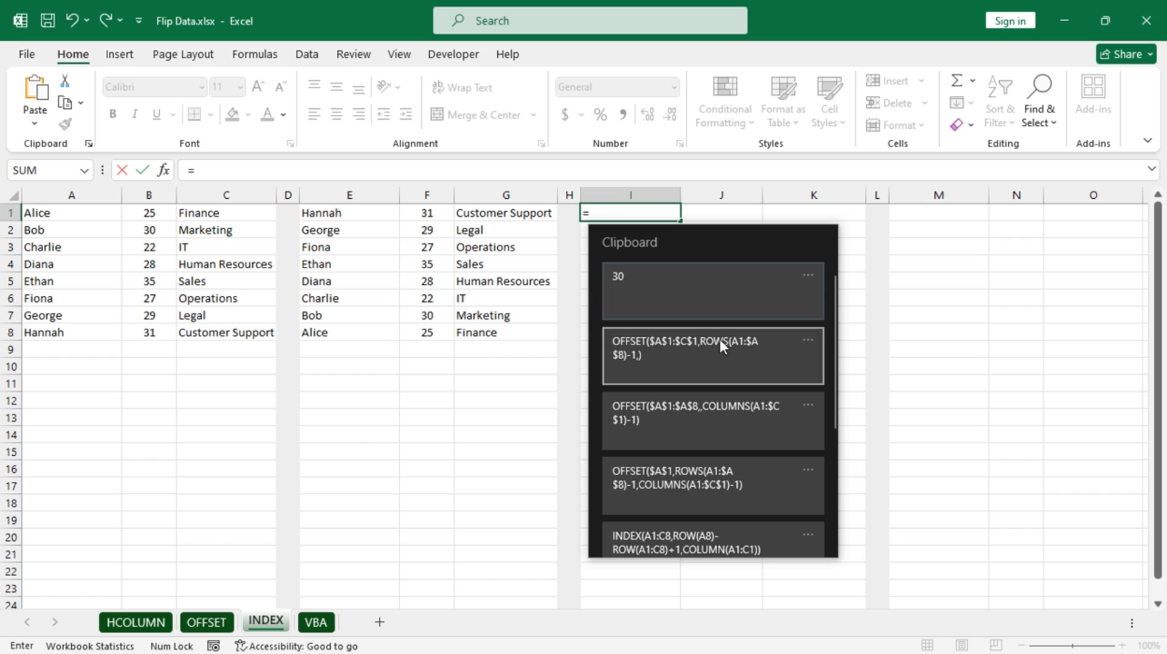
{"action": "scroll", "coordinate": [723, 350], "scroll_direction": "down", "scroll_amount": 2}
{"action": "left_click", "coordinate": [690, 470]}
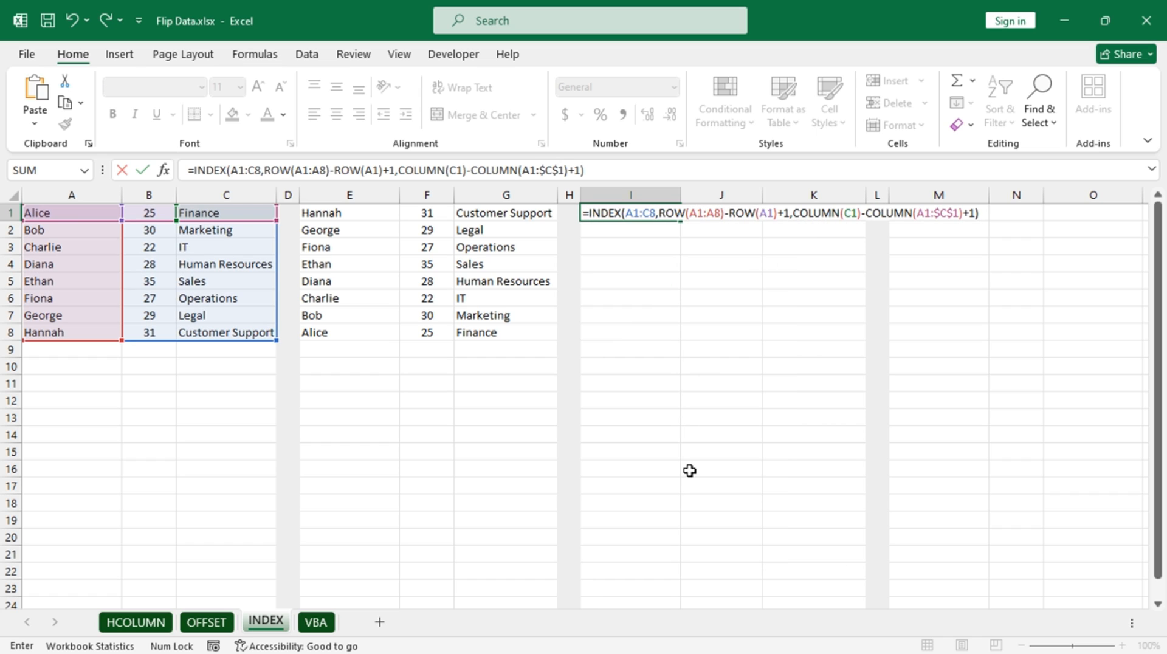
{"action": "key", "text": "Return"}
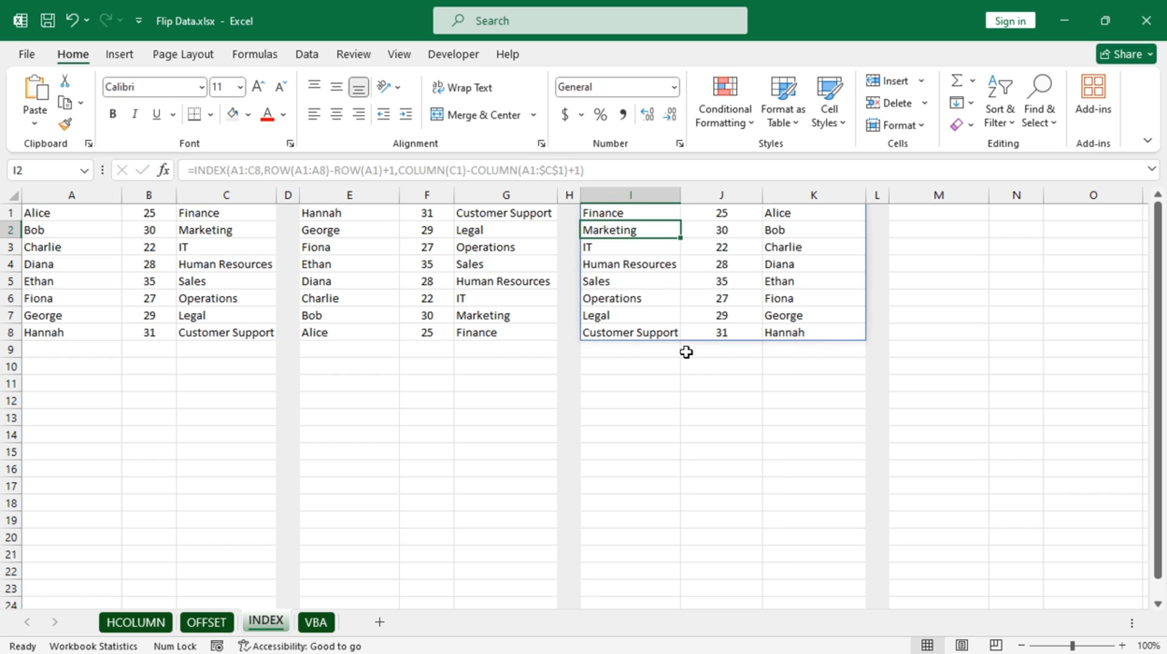
Enter =INDEX(A1:C8,ROW(A8)-ROW(A1:A8)+1,COLUMN(C1)-COLUMN(A1:$C$1)+1) in M1 to flip the table both ways
{"action": "left_click", "coordinate": [906, 214]}
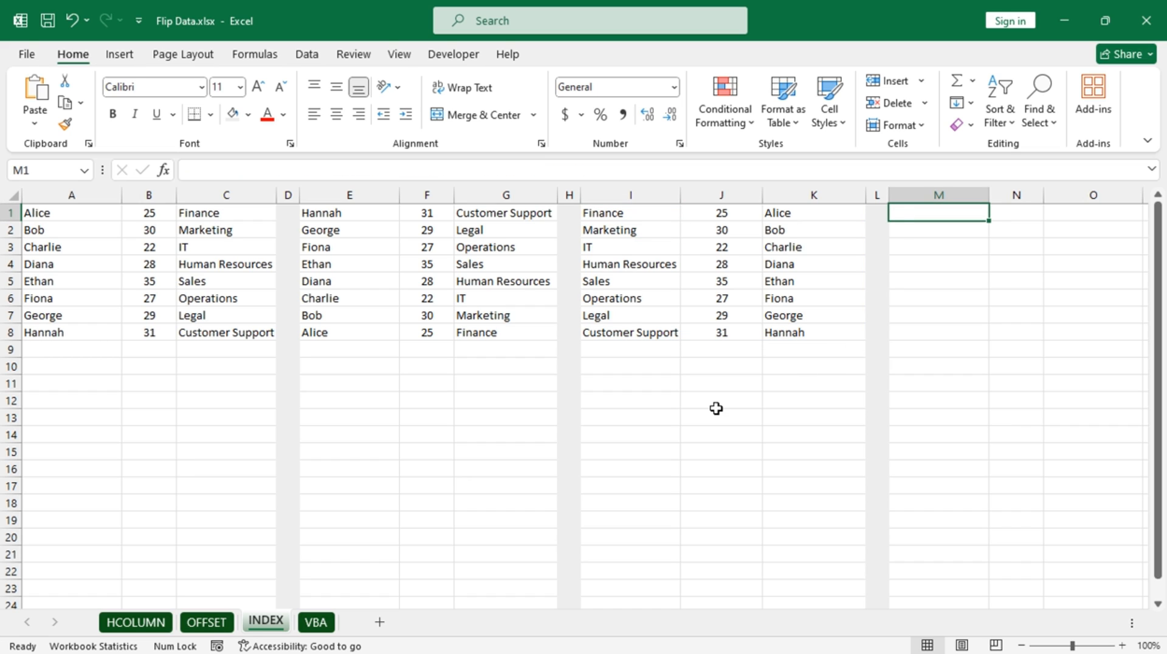
{"action": "type", "text": "="}
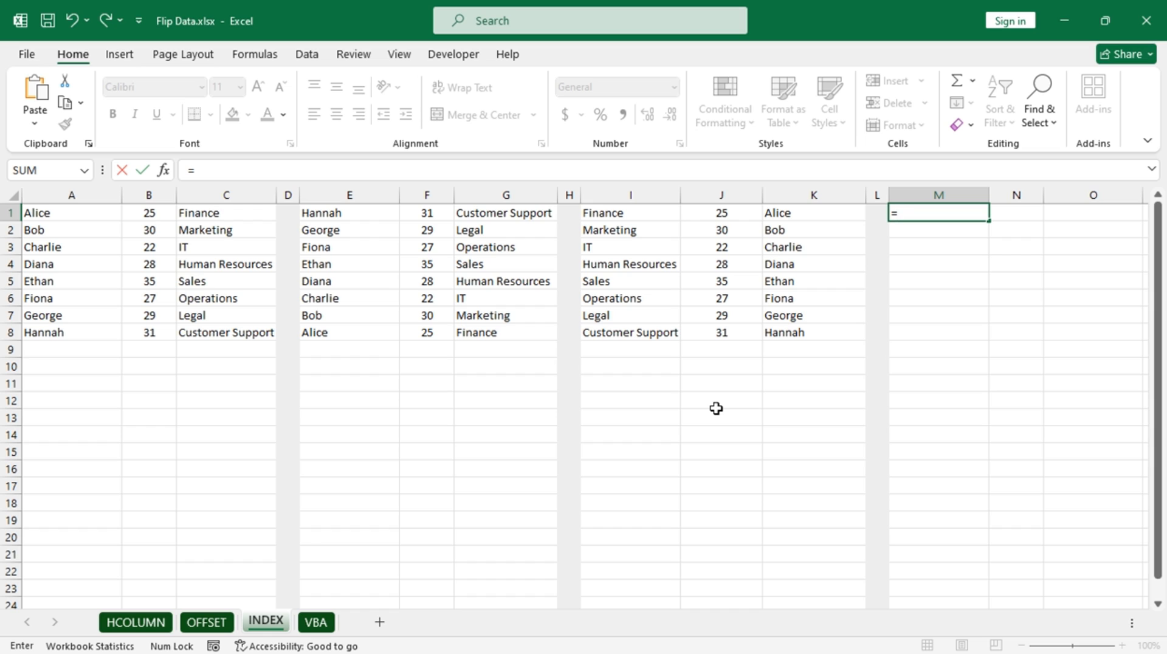
{"action": "key", "text": "super+v"}
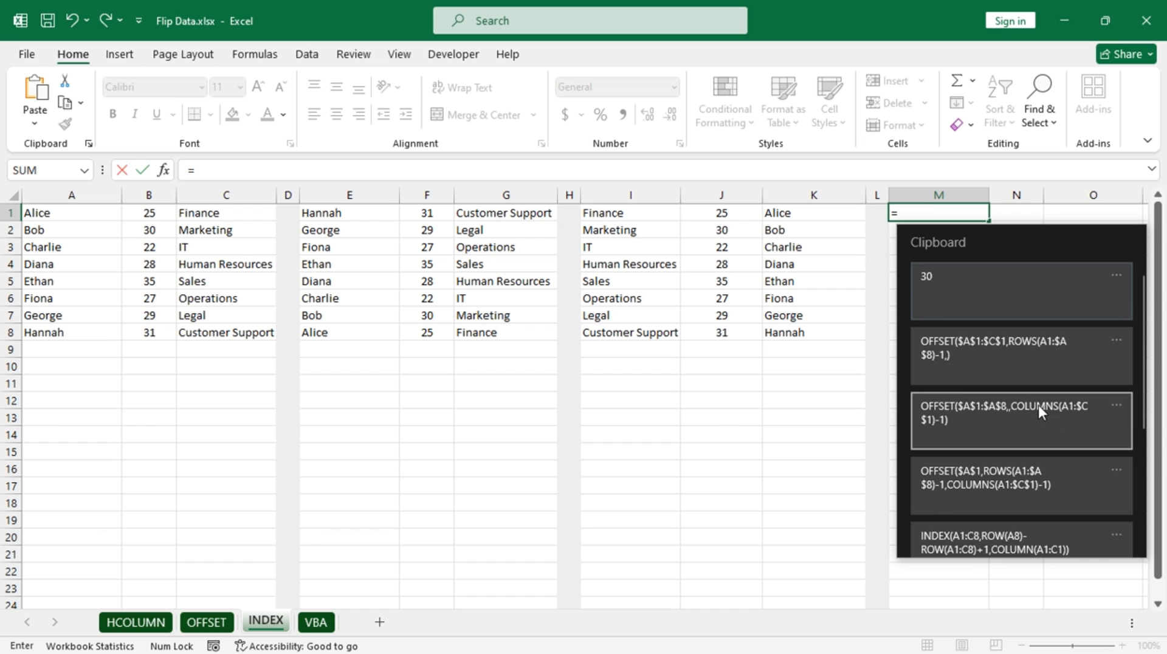
{"action": "scroll", "coordinate": [1038, 405], "scroll_direction": "down", "scroll_amount": 3}
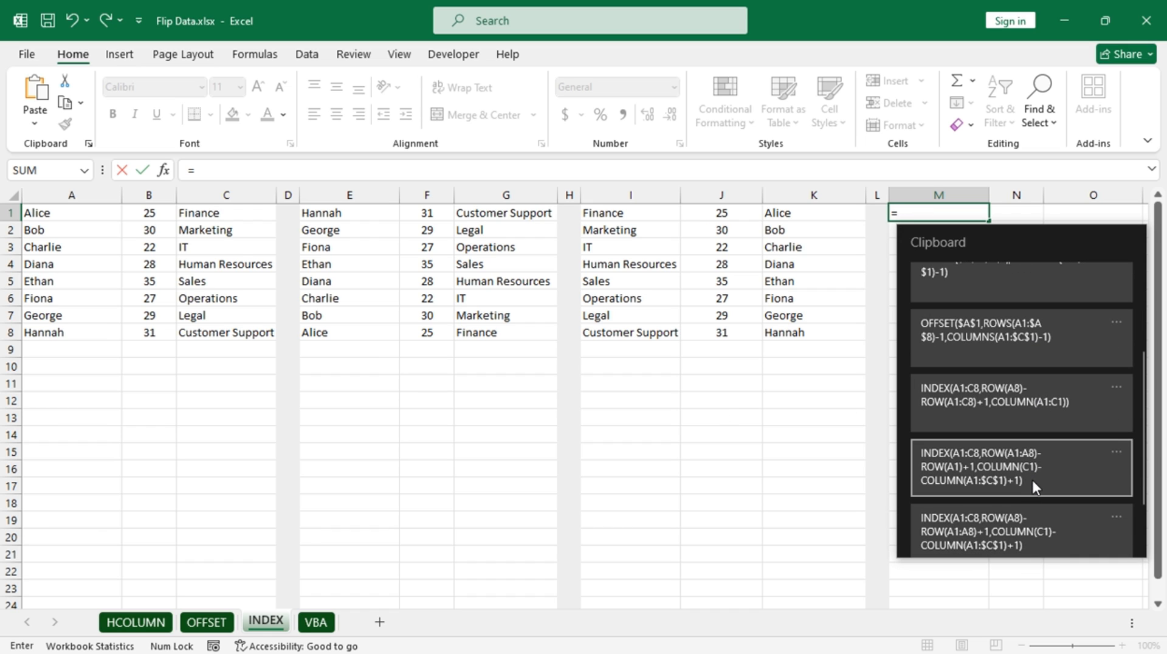
{"action": "left_click", "coordinate": [1033, 527]}
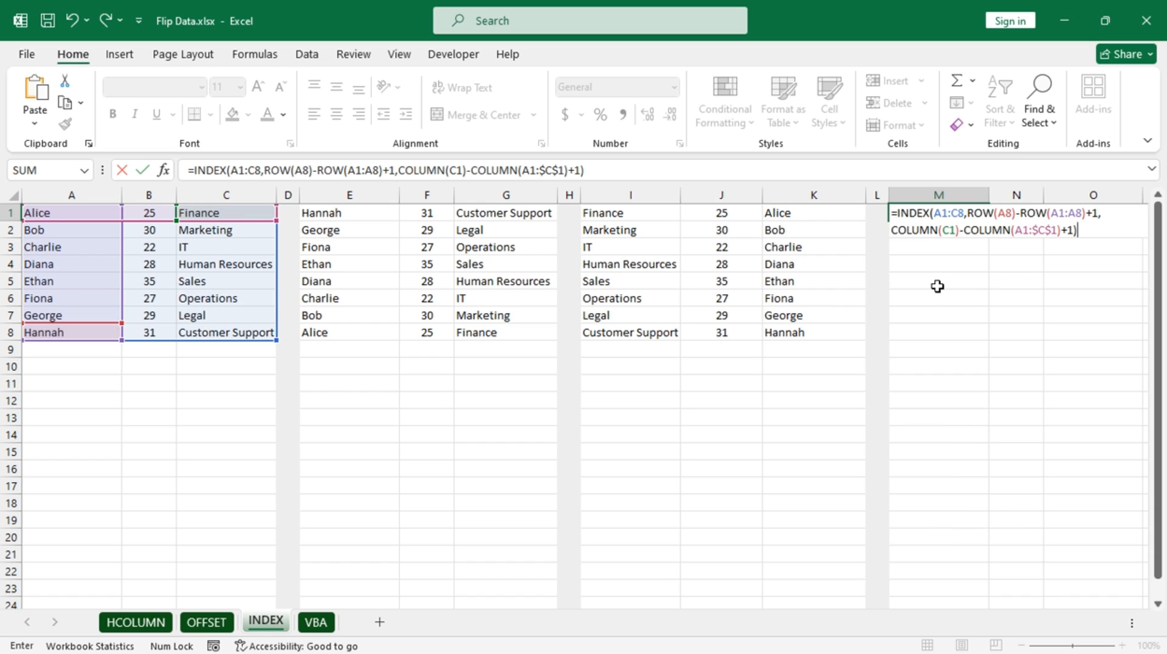
{"action": "key", "text": "Return"}
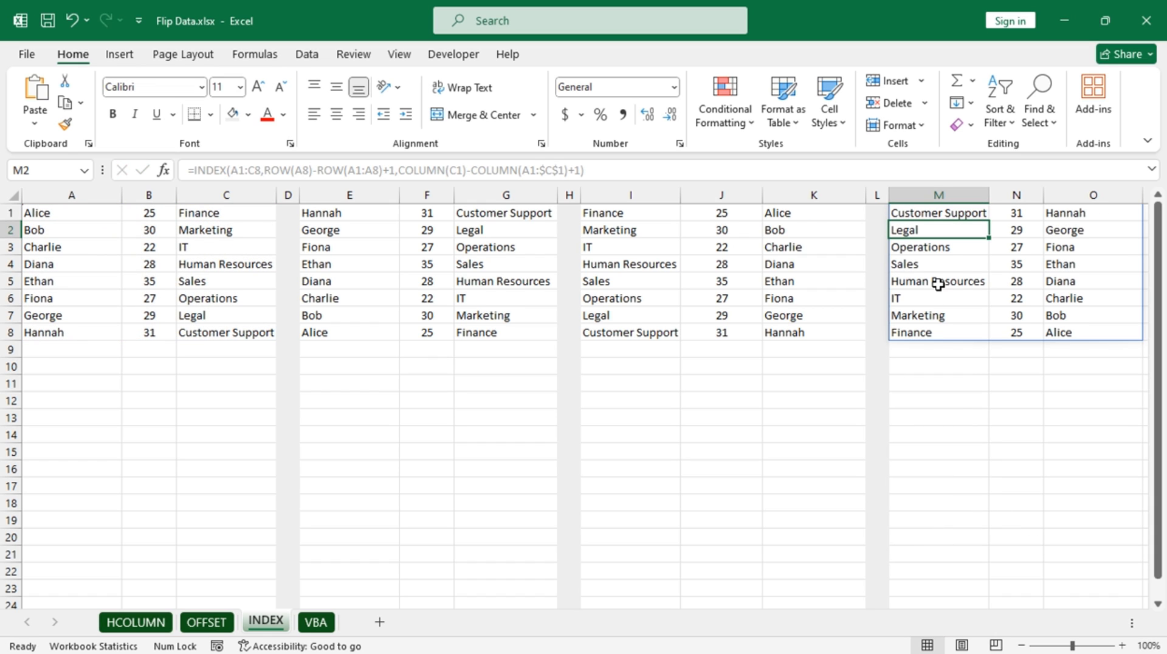
{"action": "left_click", "coordinate": [932, 214]}
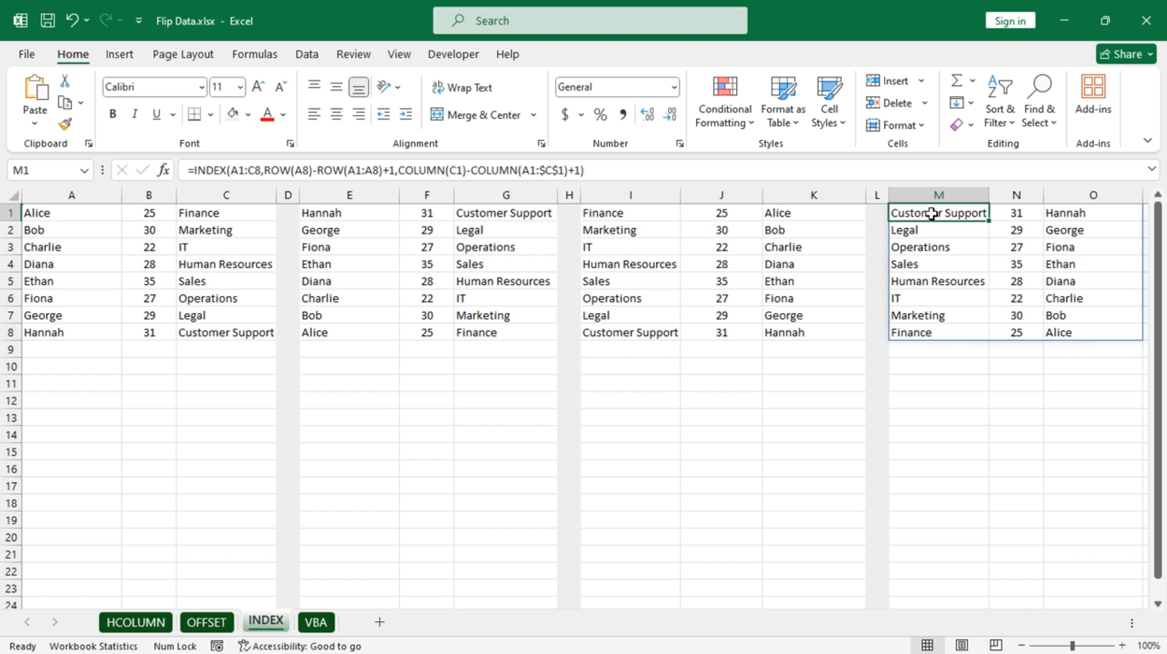
On the VBA sheet, select E1:G8 and insert a new code module in the workbook's VBA project
{"action": "left_click", "coordinate": [318, 623]}
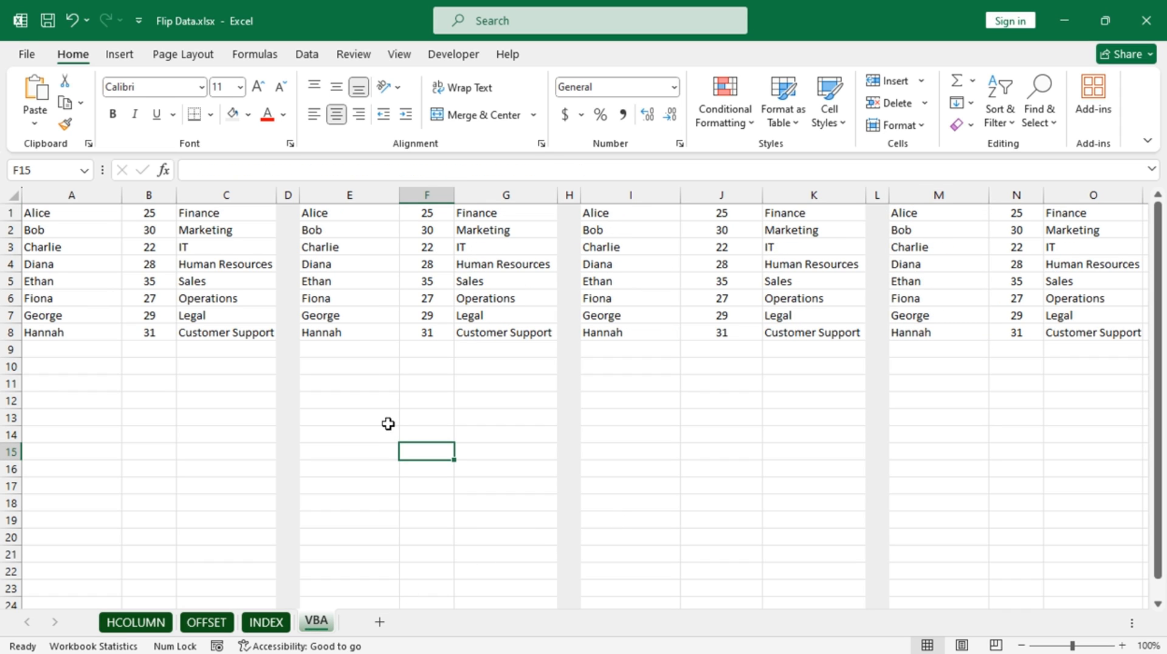
{"action": "left_click_drag", "start_coordinate": [354, 211], "coordinate": [491, 343]}
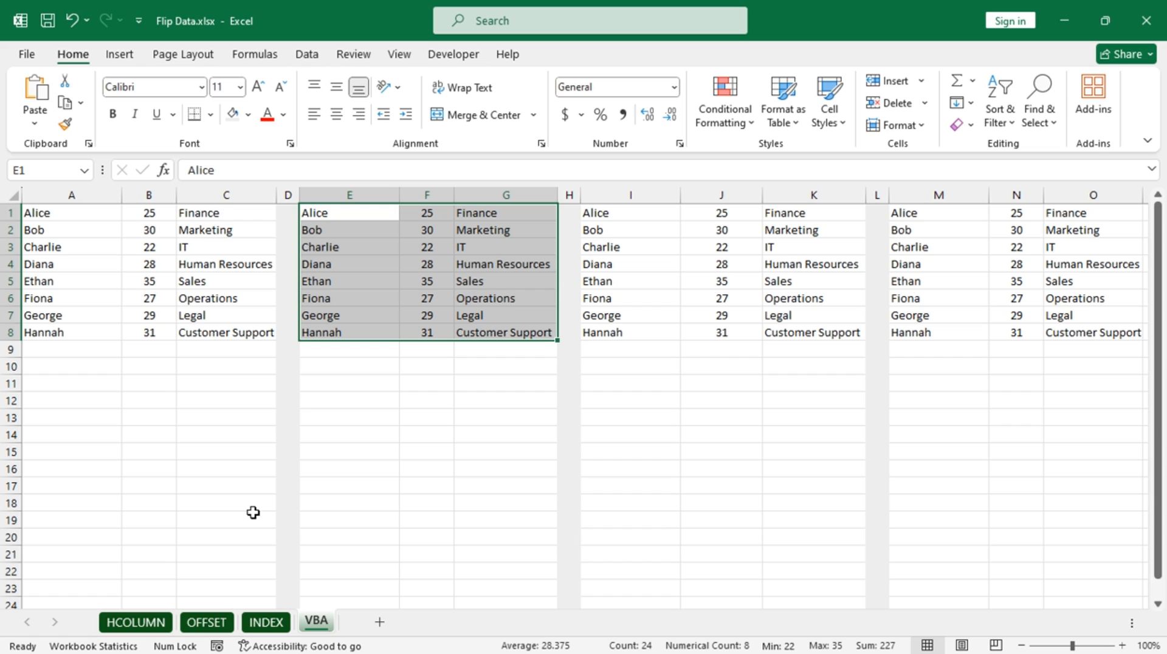
{"action": "right_click", "coordinate": [315, 621]}
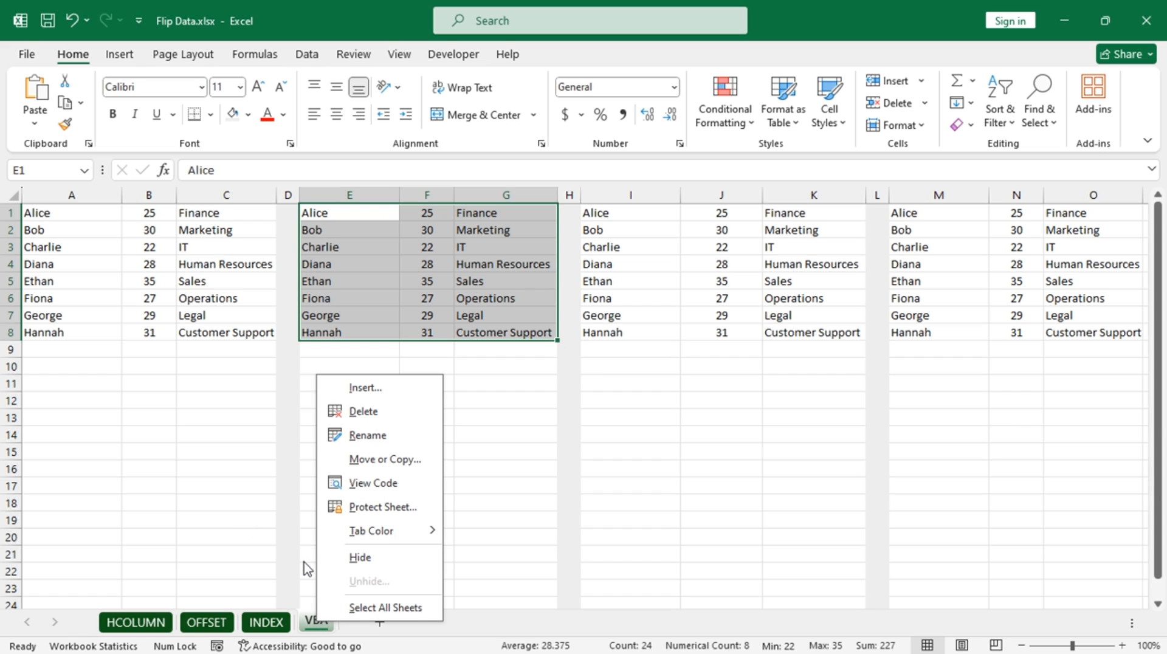
{"action": "left_click", "coordinate": [390, 483]}
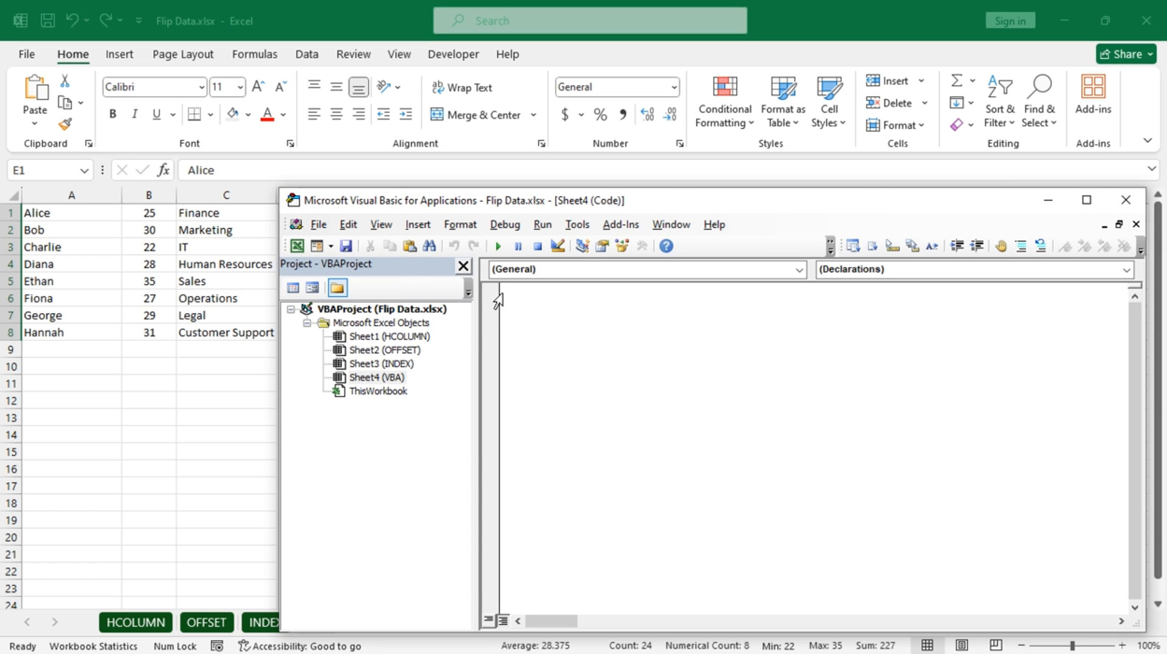
{"action": "left_click", "coordinate": [417, 224]}
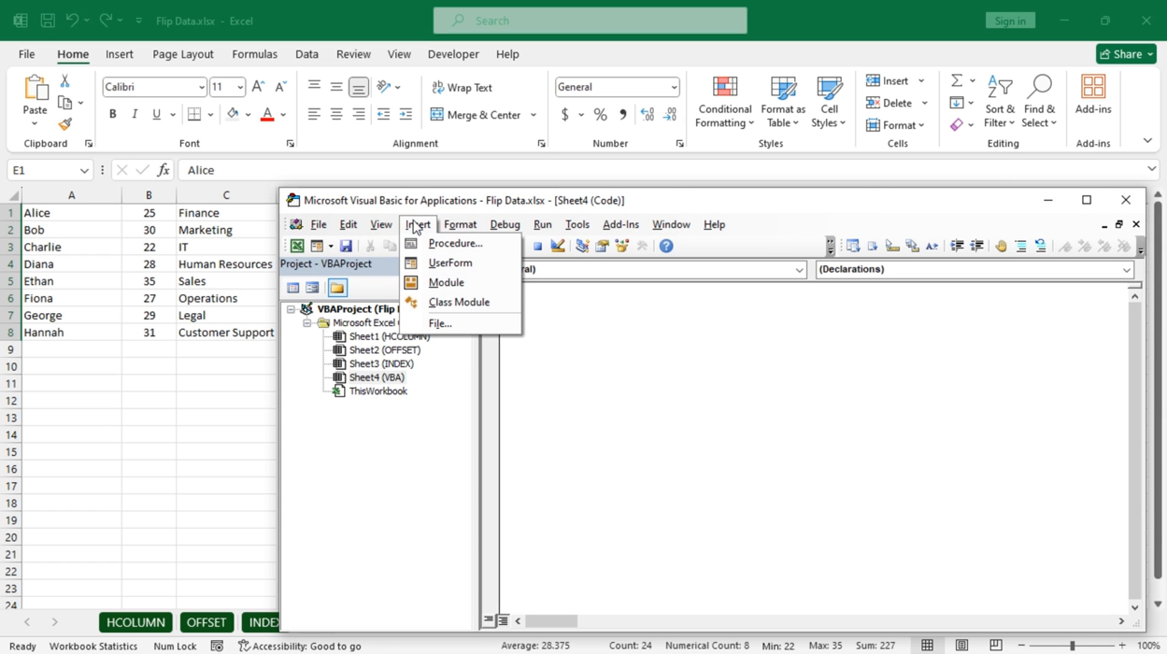
{"action": "left_click", "coordinate": [453, 284]}
Paste the FlipDataVertically and FlipDataHorizontally macros from the clipboard history into the new module and review both in the maximized editor
{"action": "left_click", "coordinate": [598, 340]}
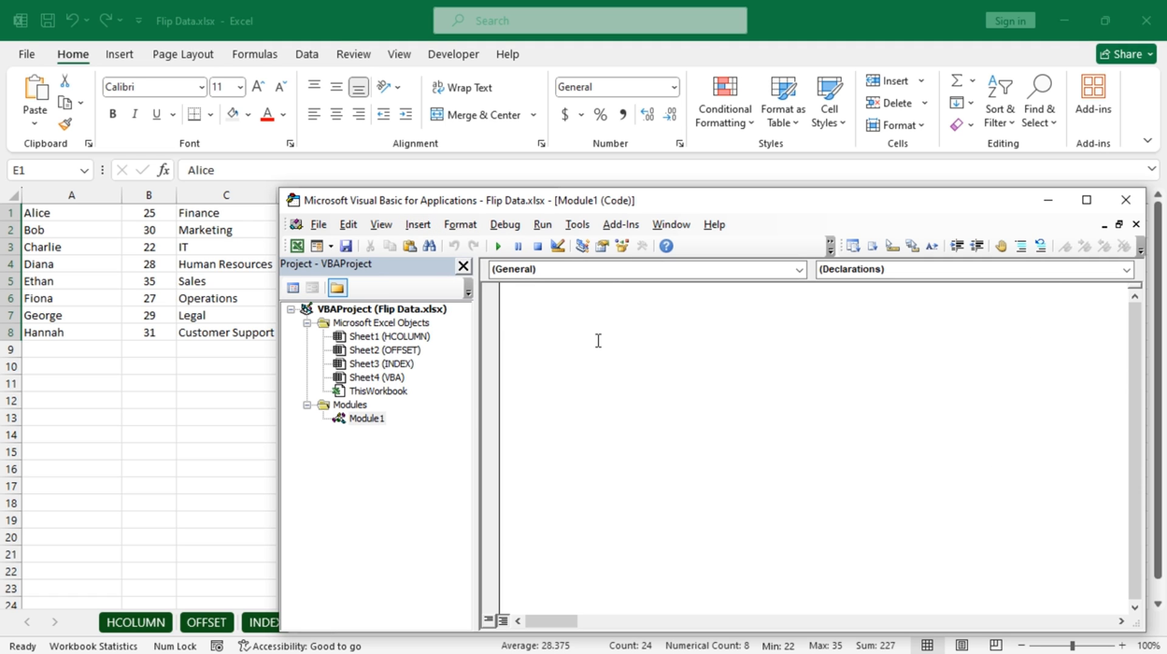
{"action": "key", "text": "super+v"}
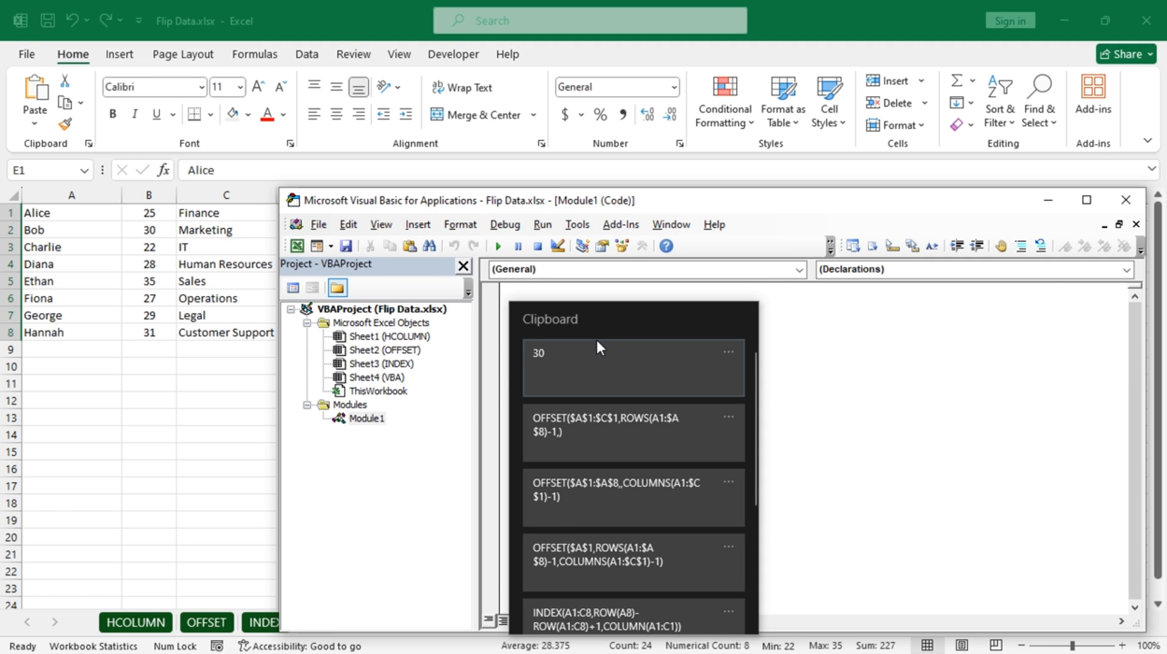
{"action": "scroll", "coordinate": [598, 355], "scroll_direction": "down", "scroll_amount": 4}
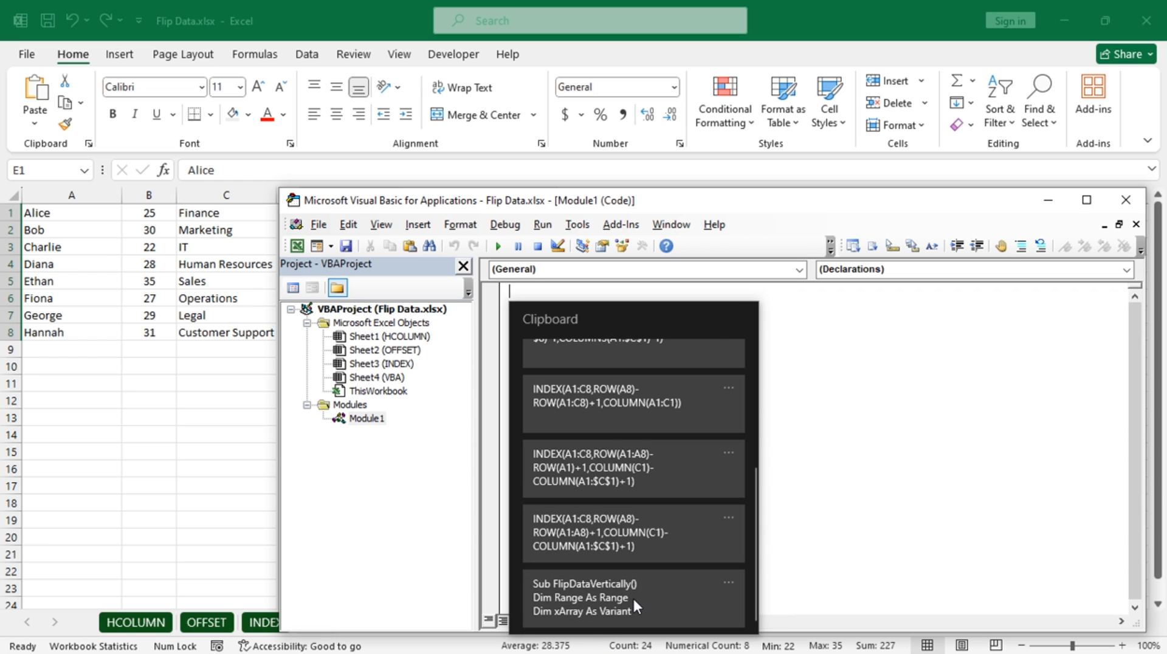
{"action": "left_click", "coordinate": [633, 596]}
{"action": "left_click", "coordinate": [1086, 200]}
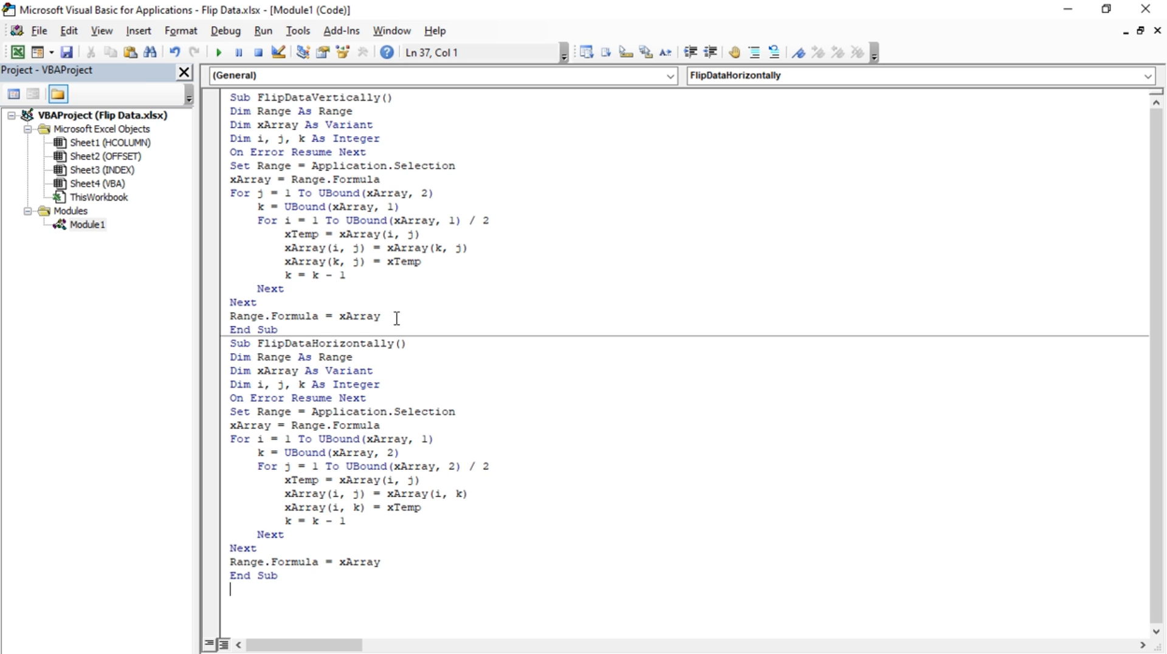
{"action": "left_click_drag", "start_coordinate": [395, 327], "coordinate": [209, 98]}
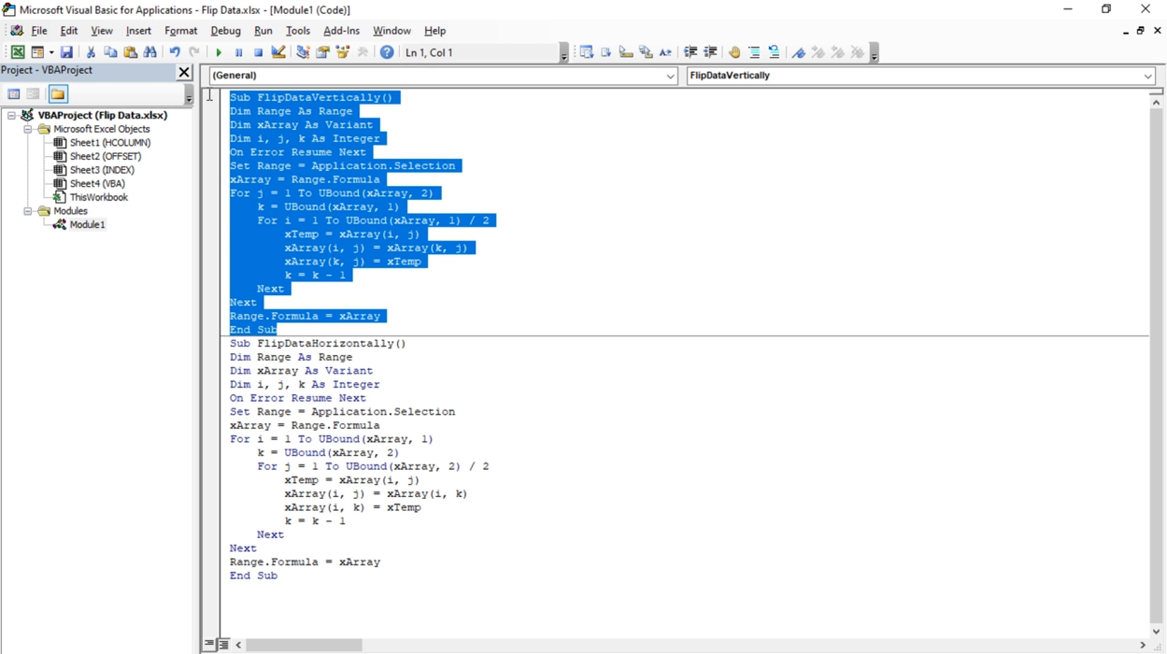
{"action": "left_click_drag", "start_coordinate": [295, 582], "coordinate": [225, 340]}
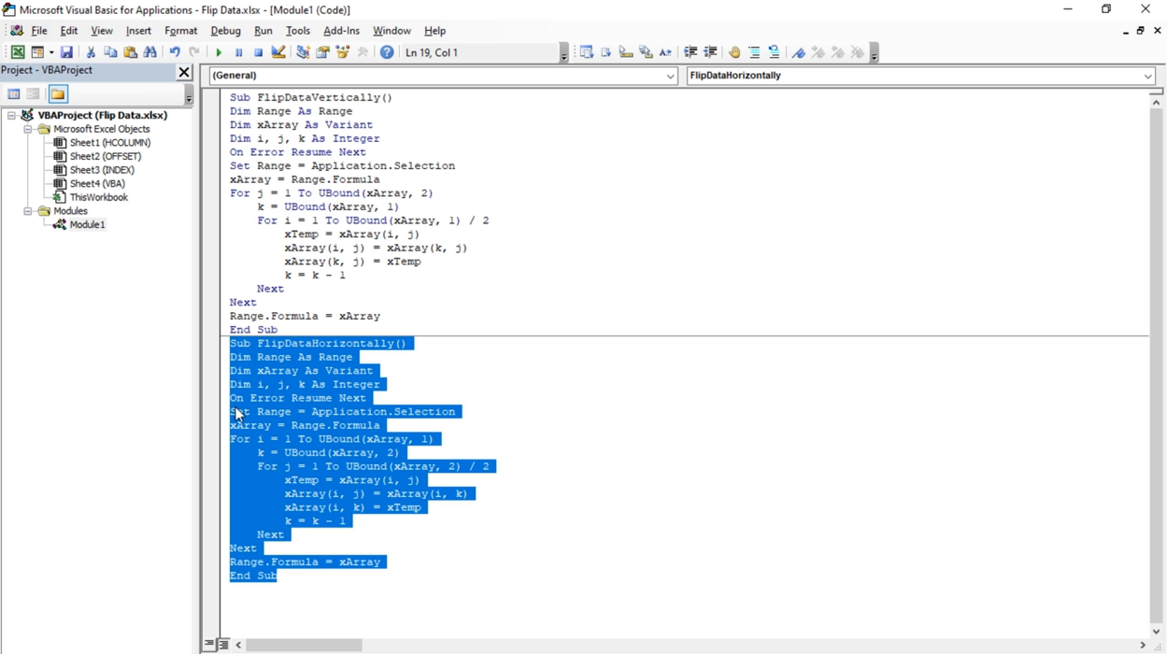
{"action": "left_click", "coordinate": [292, 575]}
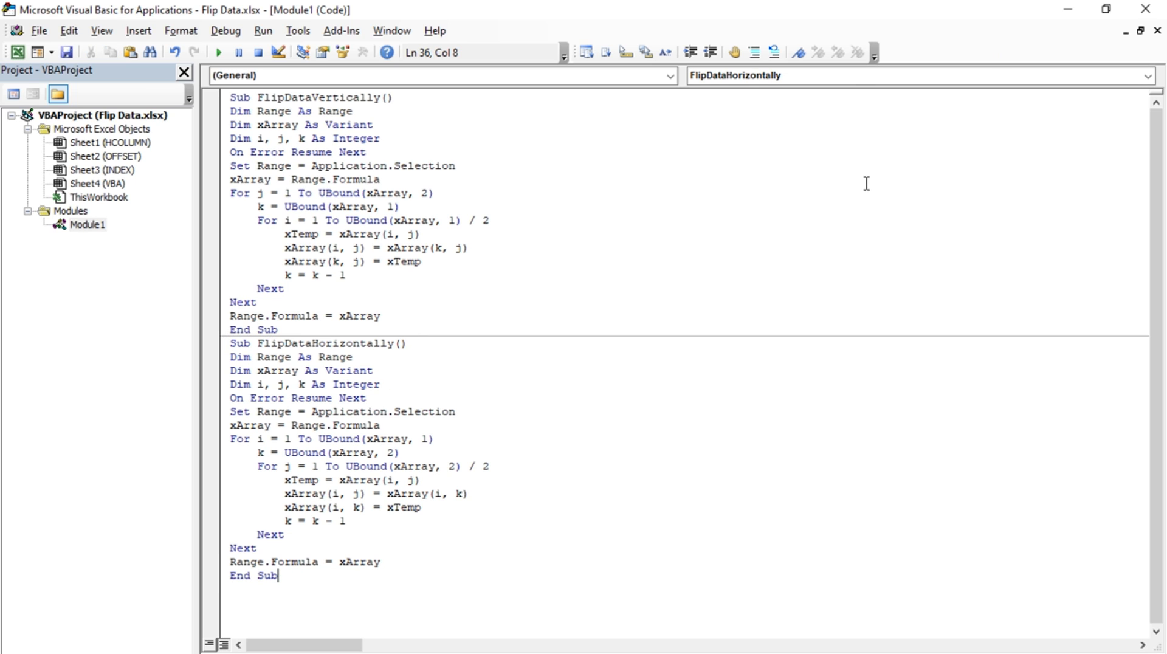
Back in the workbook, add a custom ribbon group named Flip Data after Sort & Filter on the Data tab
{"action": "left_click", "coordinate": [1068, 10]}
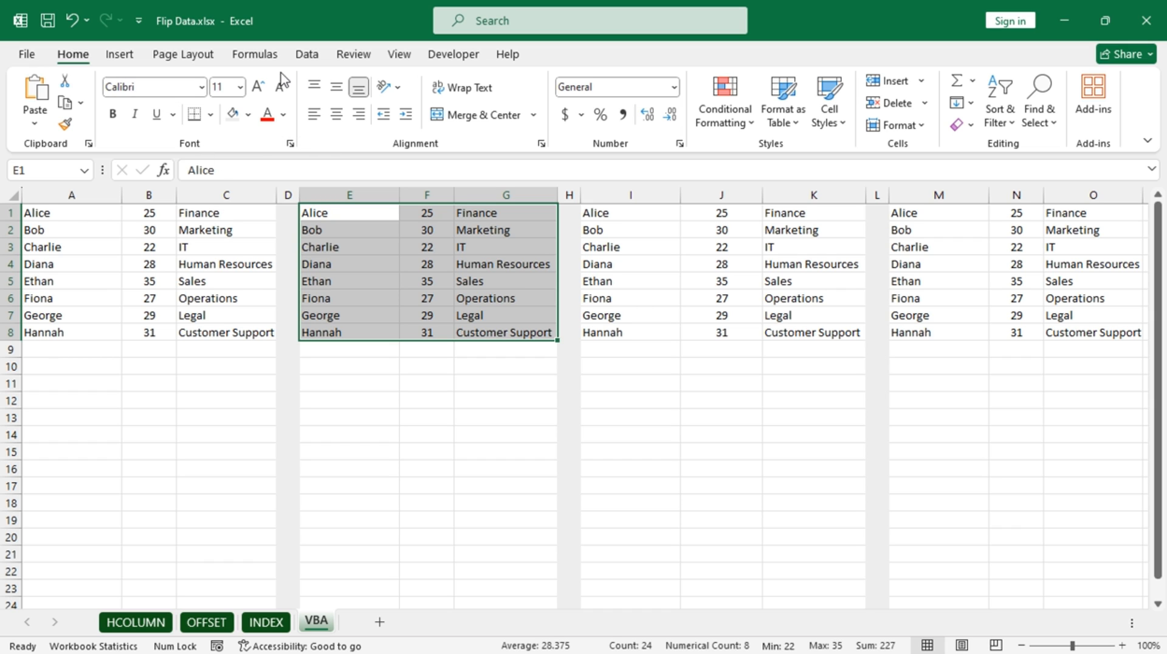
{"action": "left_click", "coordinate": [307, 56]}
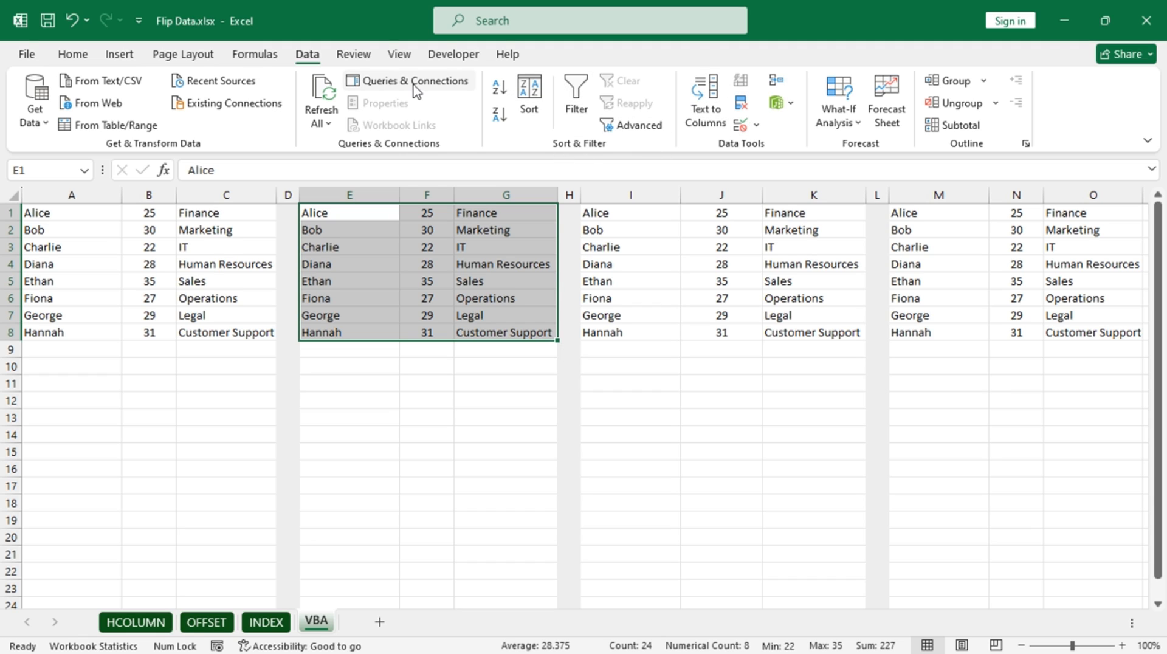
{"action": "right_click", "coordinate": [306, 62]}
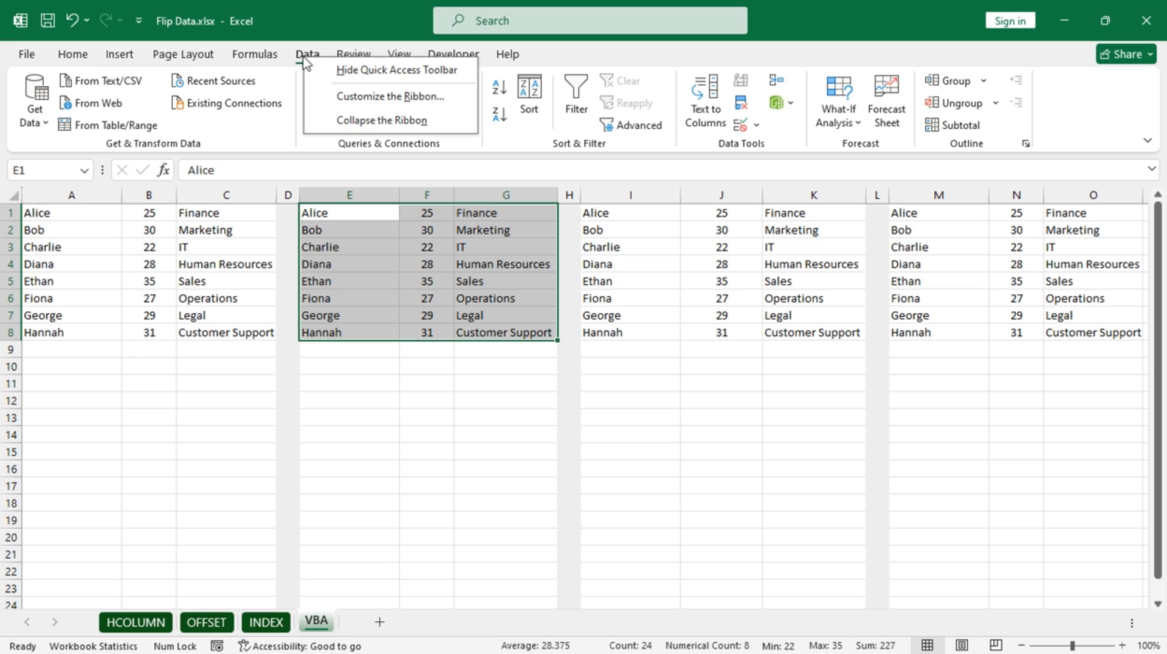
{"action": "left_click", "coordinate": [396, 99]}
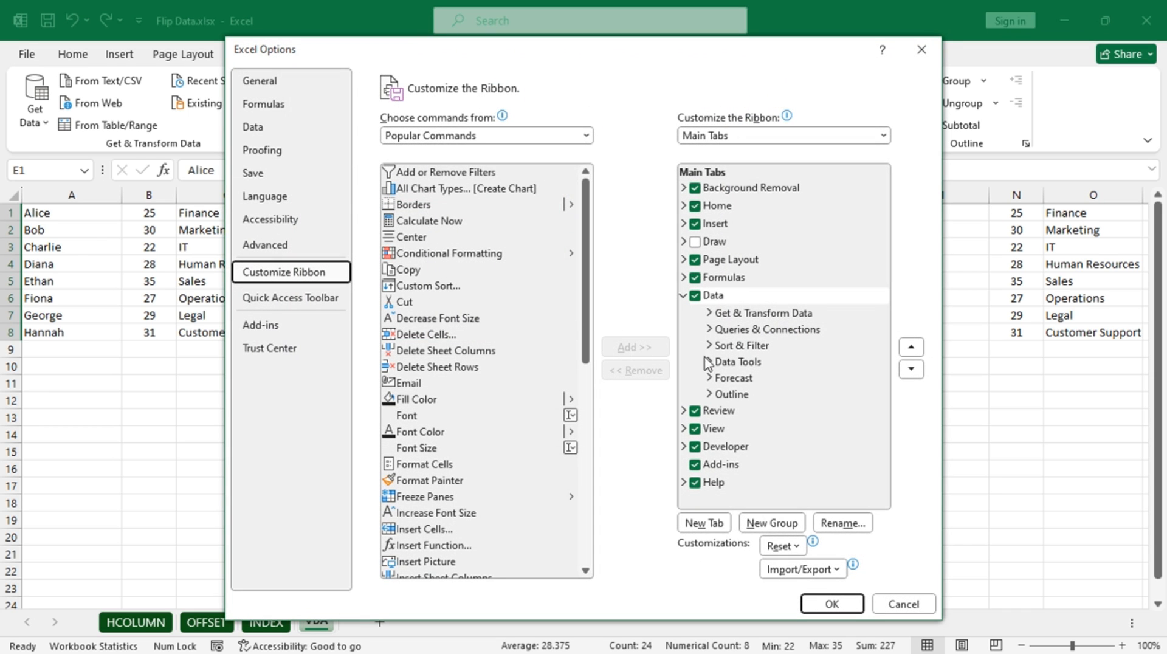
{"action": "left_click", "coordinate": [741, 348]}
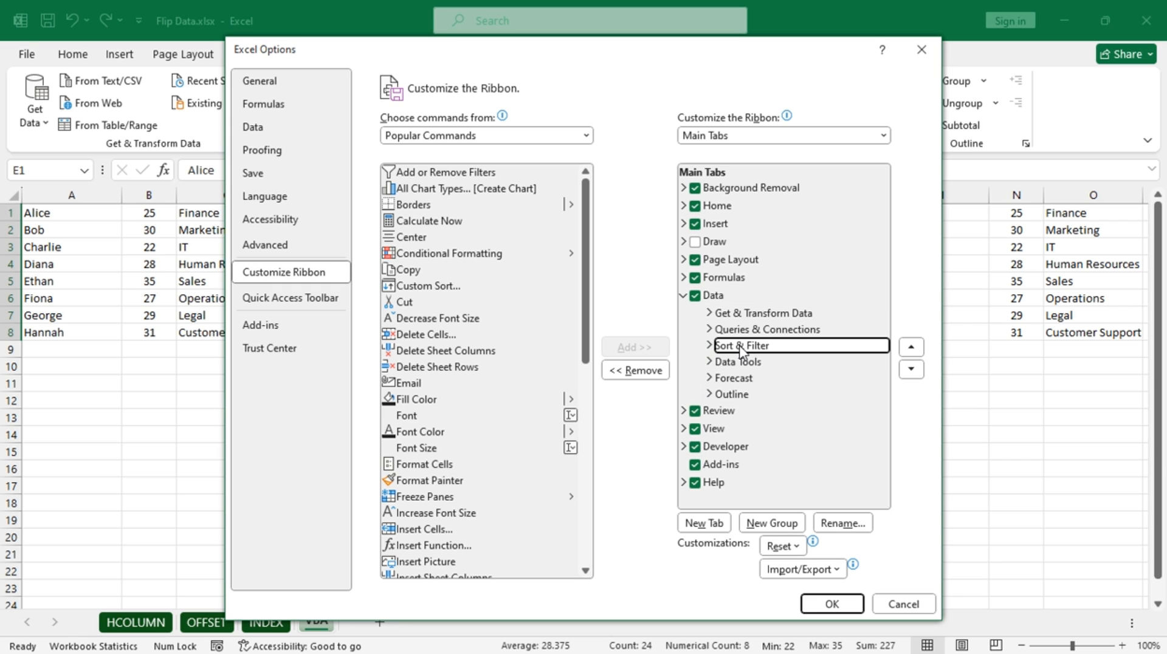
{"action": "left_click", "coordinate": [779, 525]}
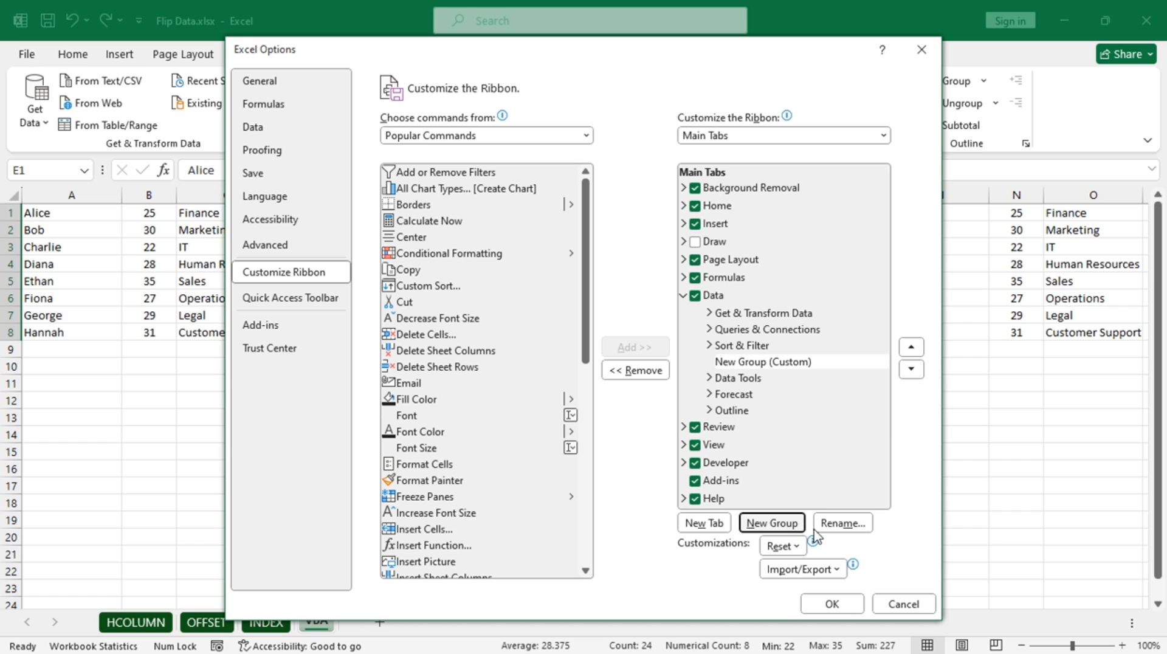
{"action": "left_click", "coordinate": [841, 524]}
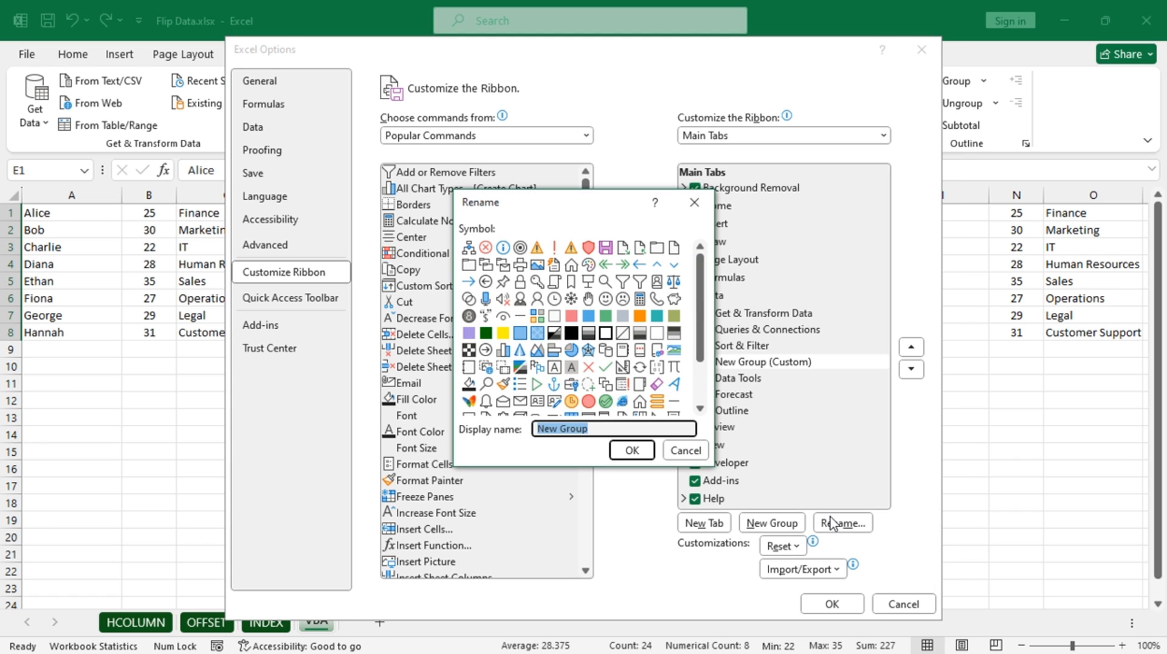
{"action": "type", "text": "Flip Data"}
{"action": "left_click", "coordinate": [632, 450]}
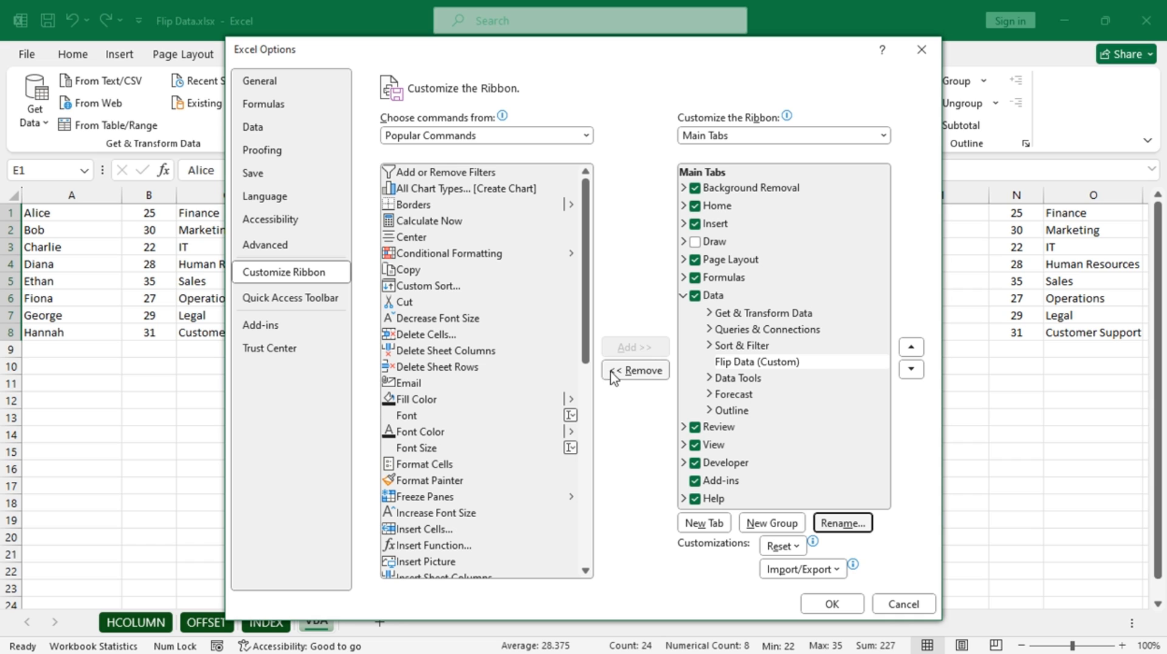
List the available macros and add FlipDataHorizontally to the custom Flip Data group
{"action": "left_click", "coordinate": [587, 135]}
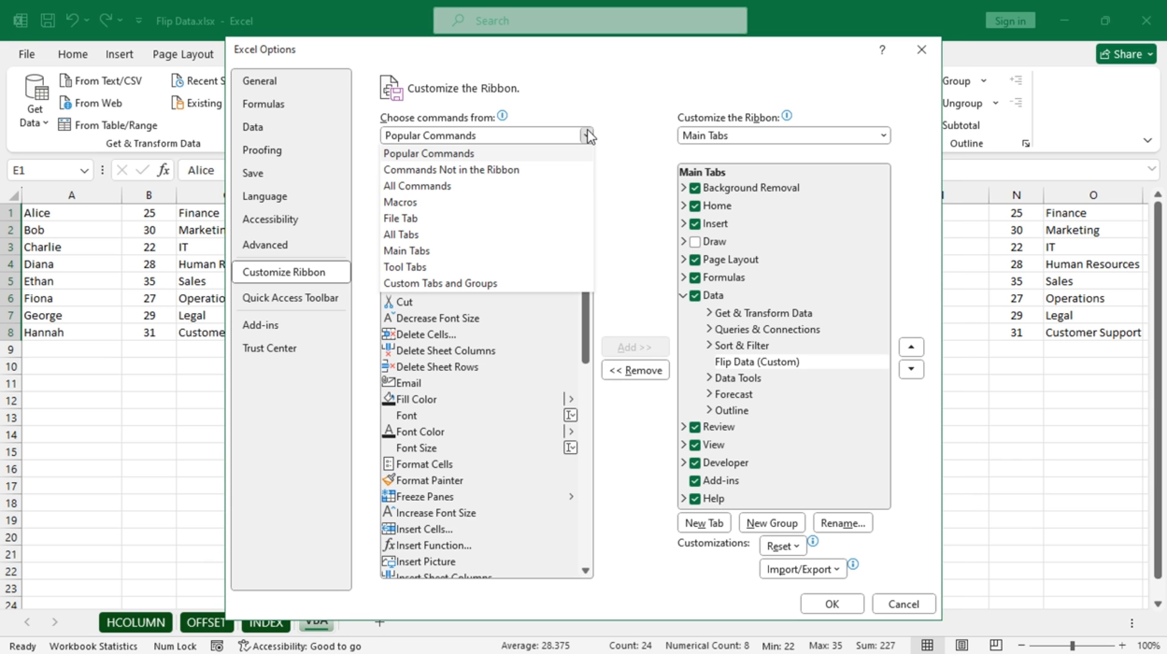
{"action": "left_click", "coordinate": [401, 202]}
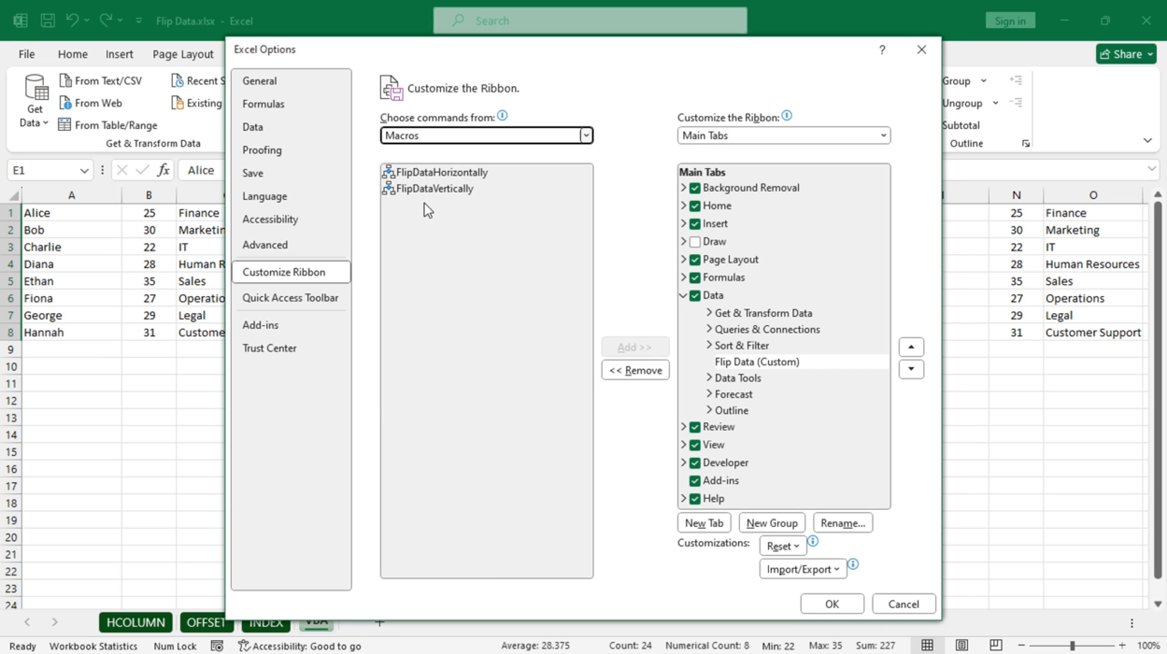
{"action": "left_click", "coordinate": [460, 174]}
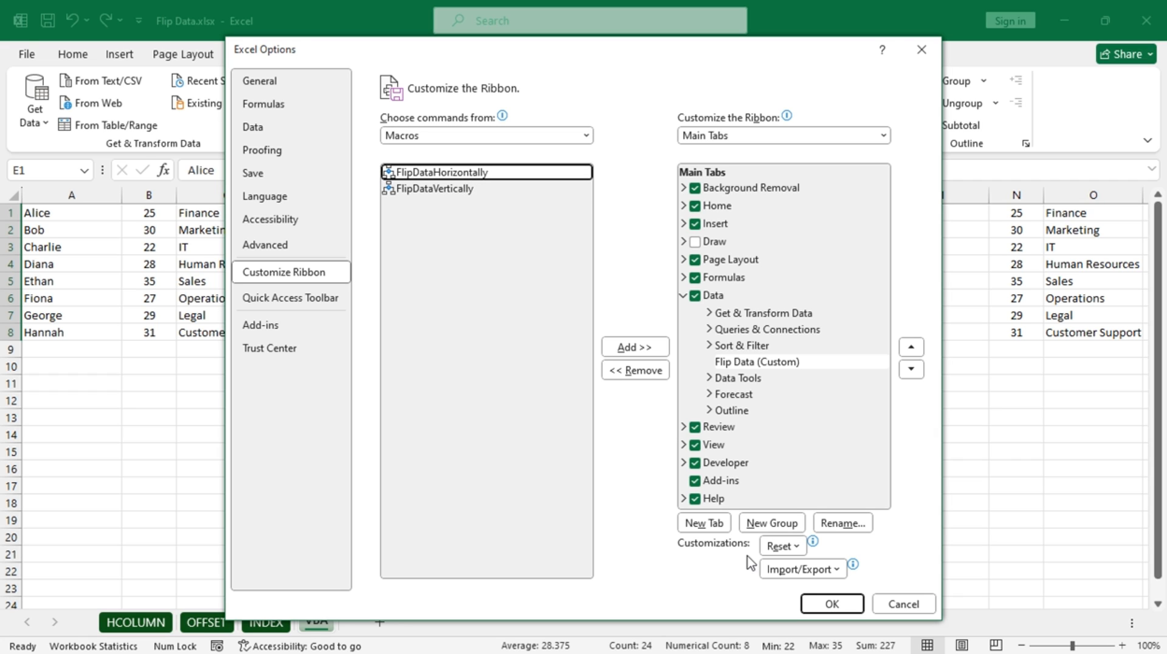
{"action": "left_click", "coordinate": [632, 347]}
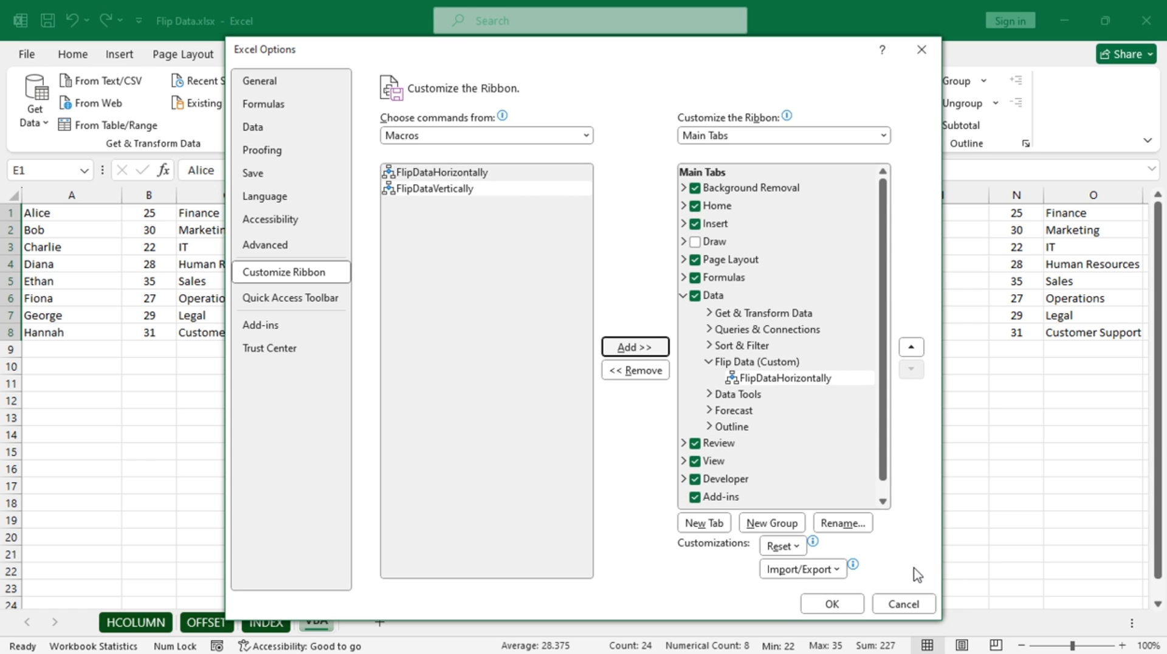
Rename the FlipDataHorizontally entry in the Flip Data group as Horizontal and give it the right-arrow symbol
{"action": "left_click", "coordinate": [851, 527]}
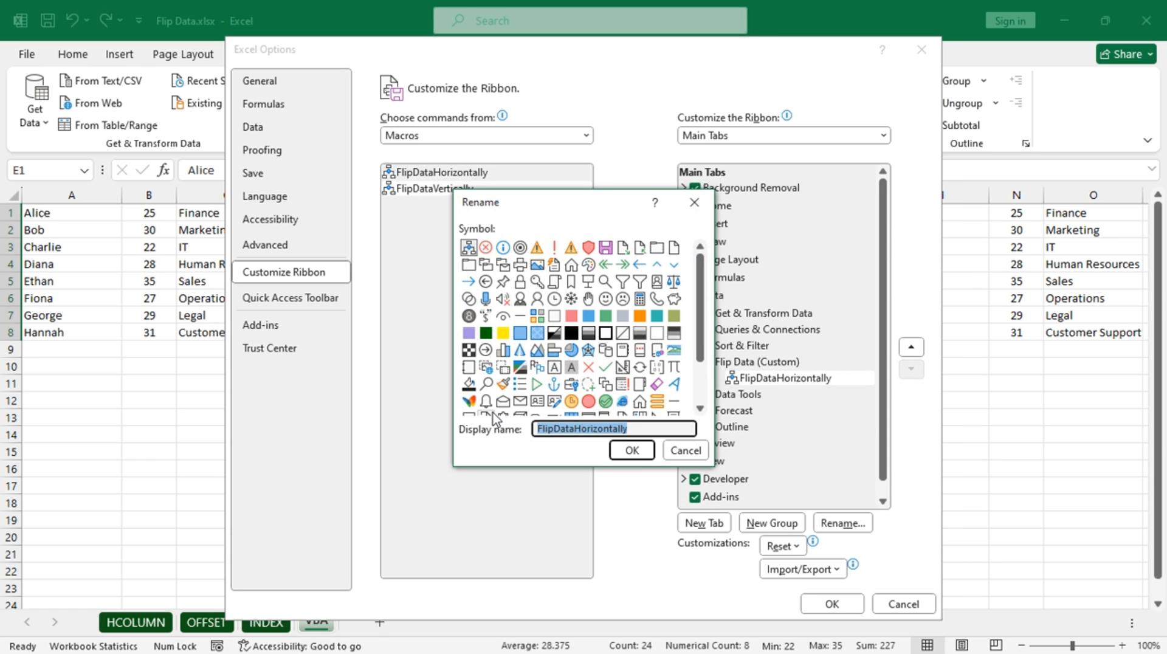
{"action": "left_click", "coordinate": [577, 429]}
{"action": "key", "text": "BackSpace"}
{"action": "key", "text": "BackSpace"}
{"action": "key", "text": "BackSpace"}
{"action": "key", "text": "BackSpace"}
{"action": "key", "text": "BackSpace"}
{"action": "key", "text": "BackSpace"}
{"action": "key", "text": "BackSpace"}
{"action": "key", "text": "BackSpace"}
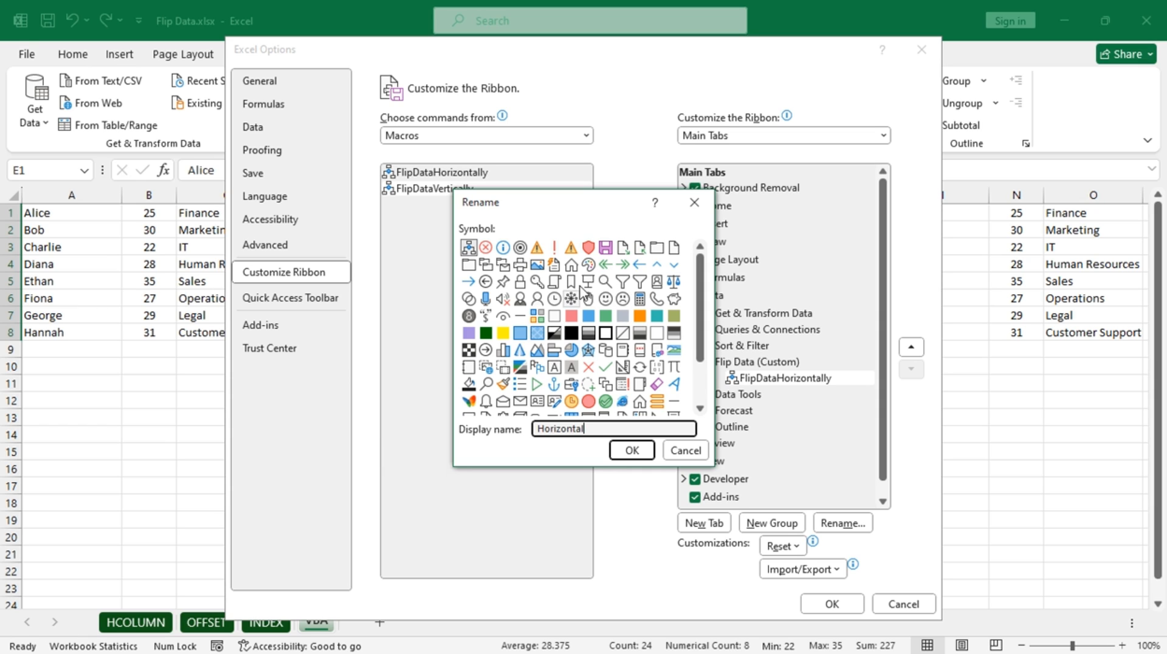
{"action": "left_click", "coordinate": [468, 282]}
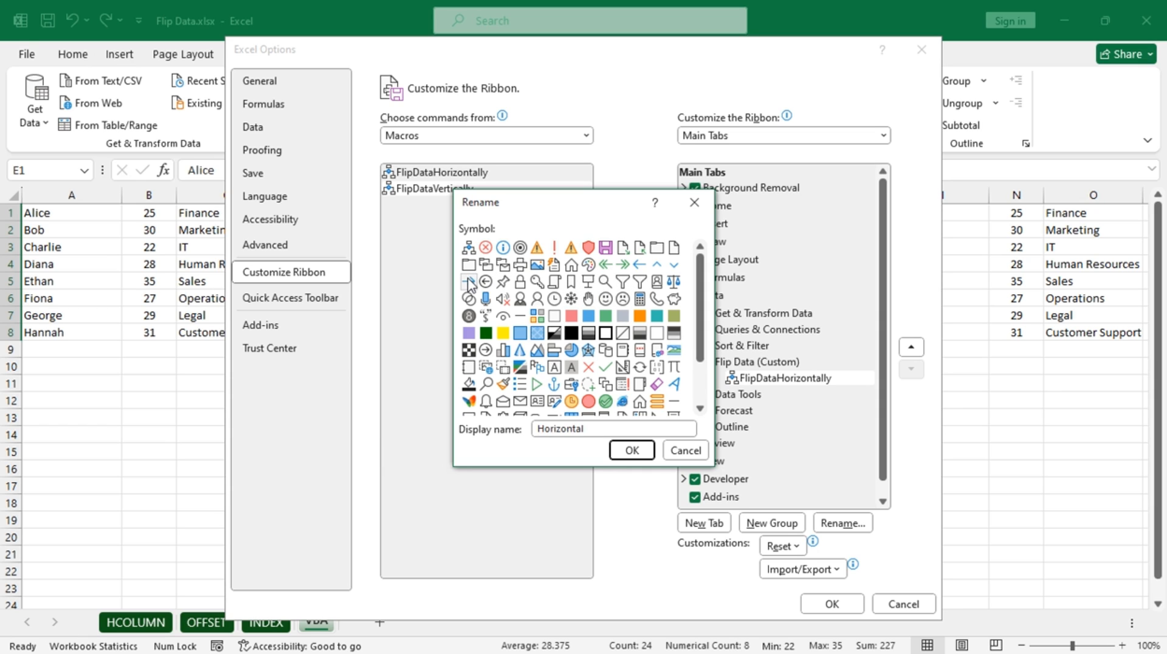
{"action": "left_click", "coordinate": [632, 451]}
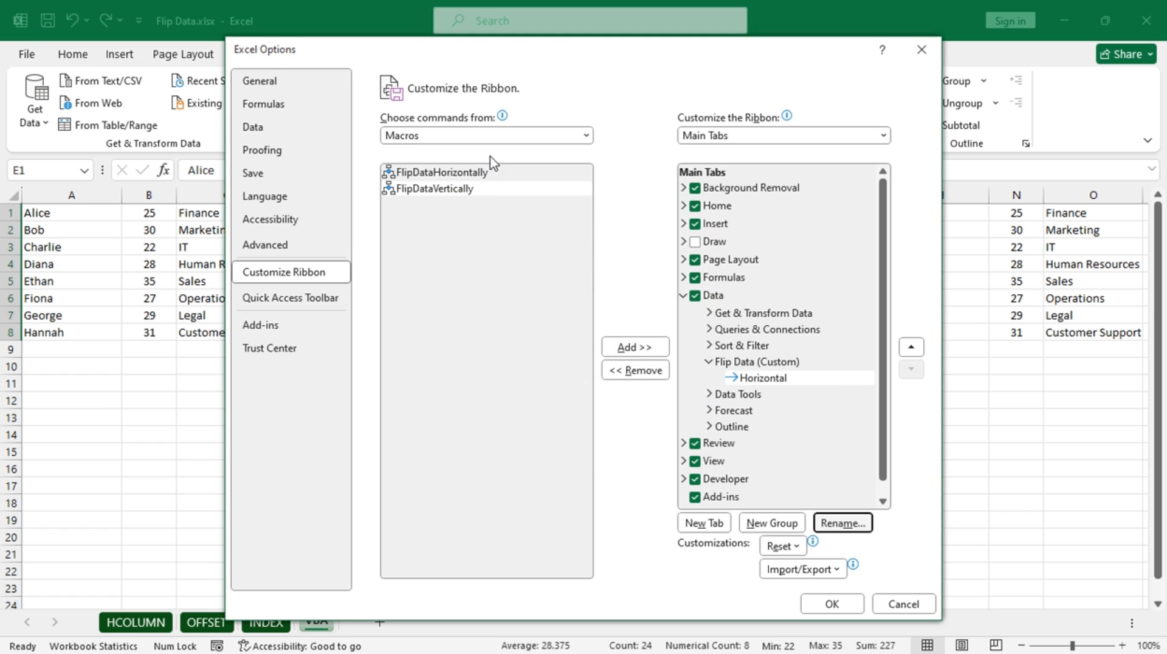
Add FlipDataVertically to the Flip Data group, displayed as Vertical with the down-arrow symbol, and apply the ribbon customization
{"action": "left_click", "coordinate": [469, 189]}
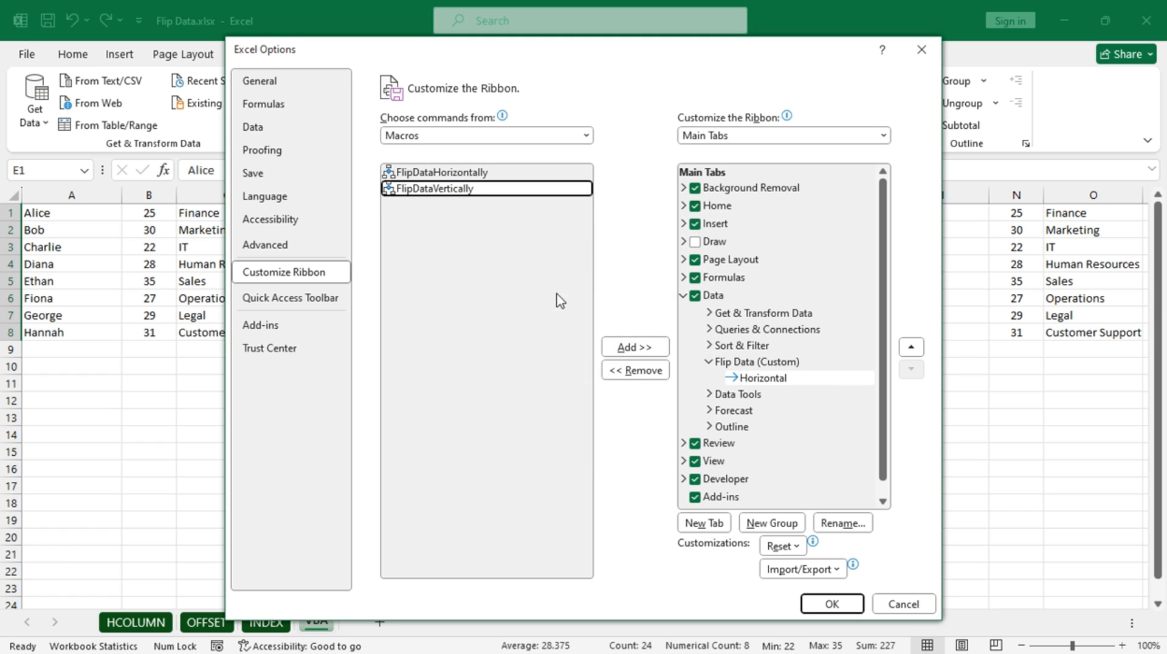
{"action": "left_click", "coordinate": [632, 347]}
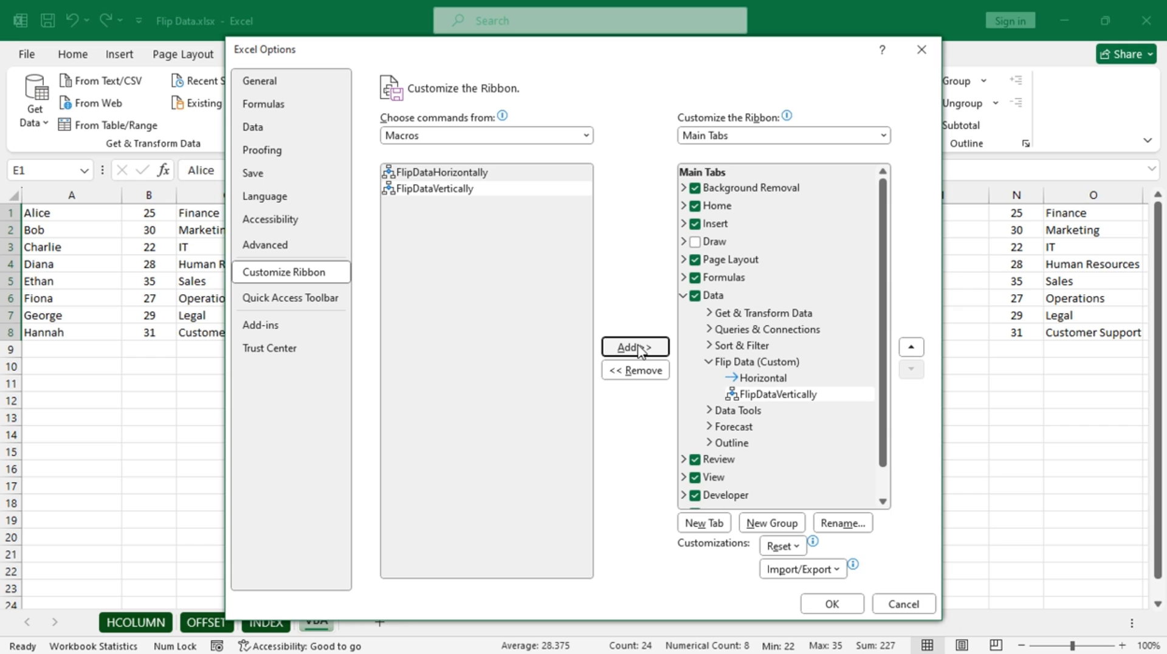
{"action": "left_click", "coordinate": [842, 523]}
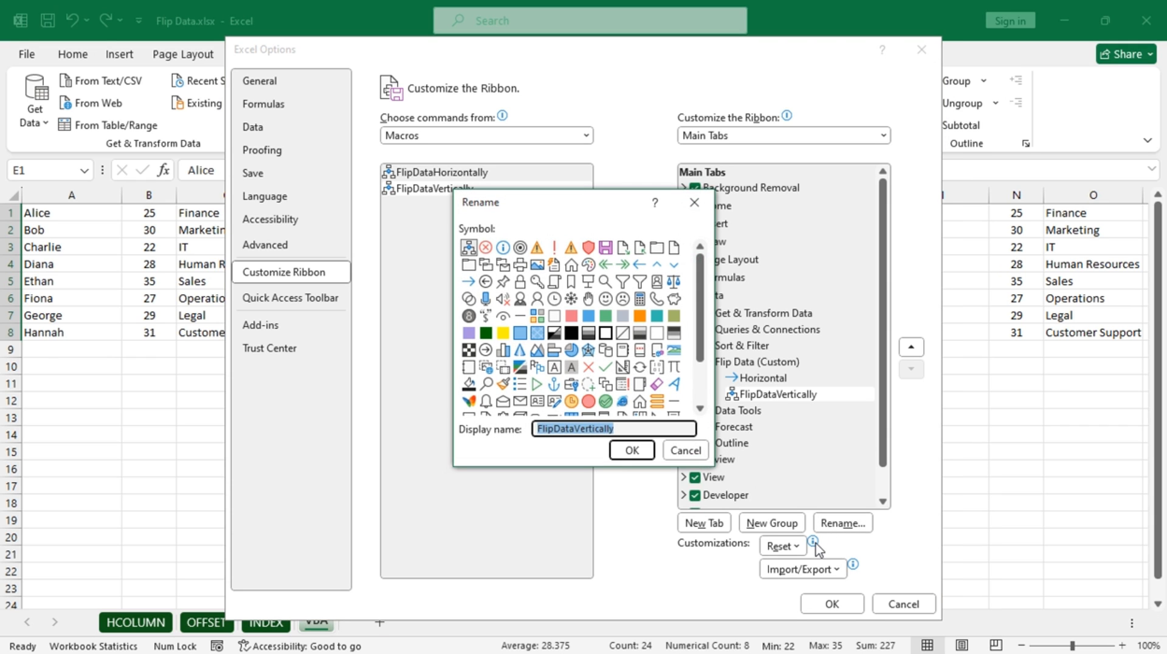
{"action": "left_click", "coordinate": [618, 430]}
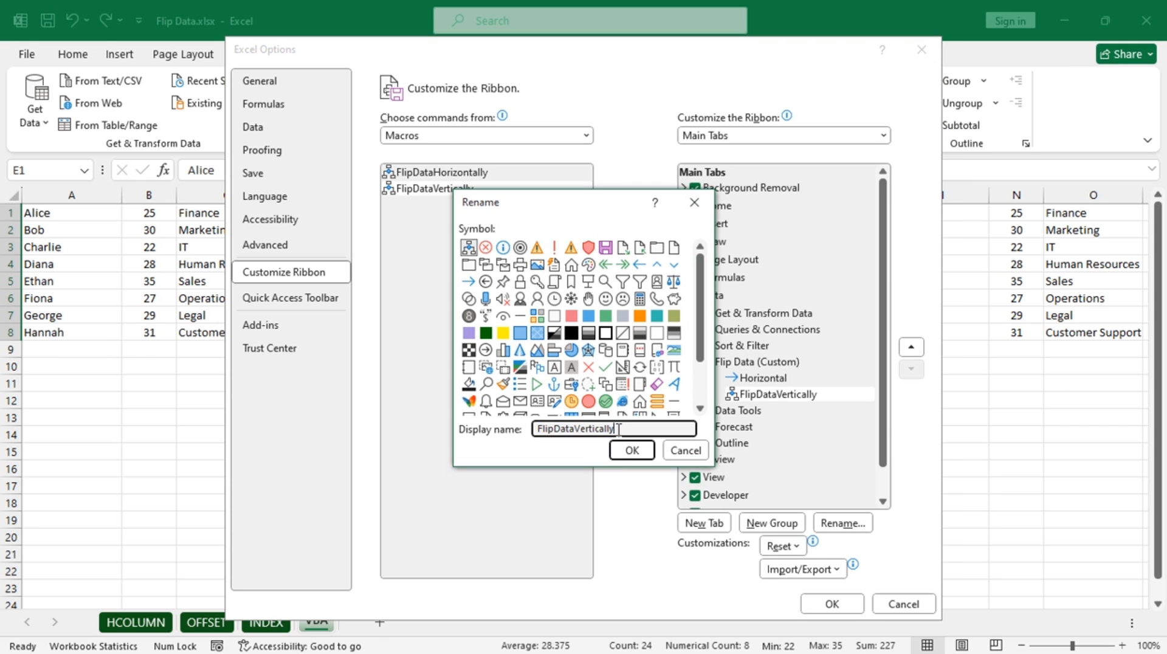
{"action": "left_click", "coordinate": [575, 429]}
{"action": "key", "text": "BackSpace"}
{"action": "key", "text": "BackSpace"}
{"action": "key", "text": "BackSpace"}
{"action": "key", "text": "BackSpace"}
{"action": "key", "text": "BackSpace"}
{"action": "key", "text": "BackSpace"}
{"action": "key", "text": "BackSpace"}
{"action": "key", "text": "BackSpace"}
{"action": "scroll", "coordinate": [657, 339], "scroll_direction": "down", "scroll_amount": 3}
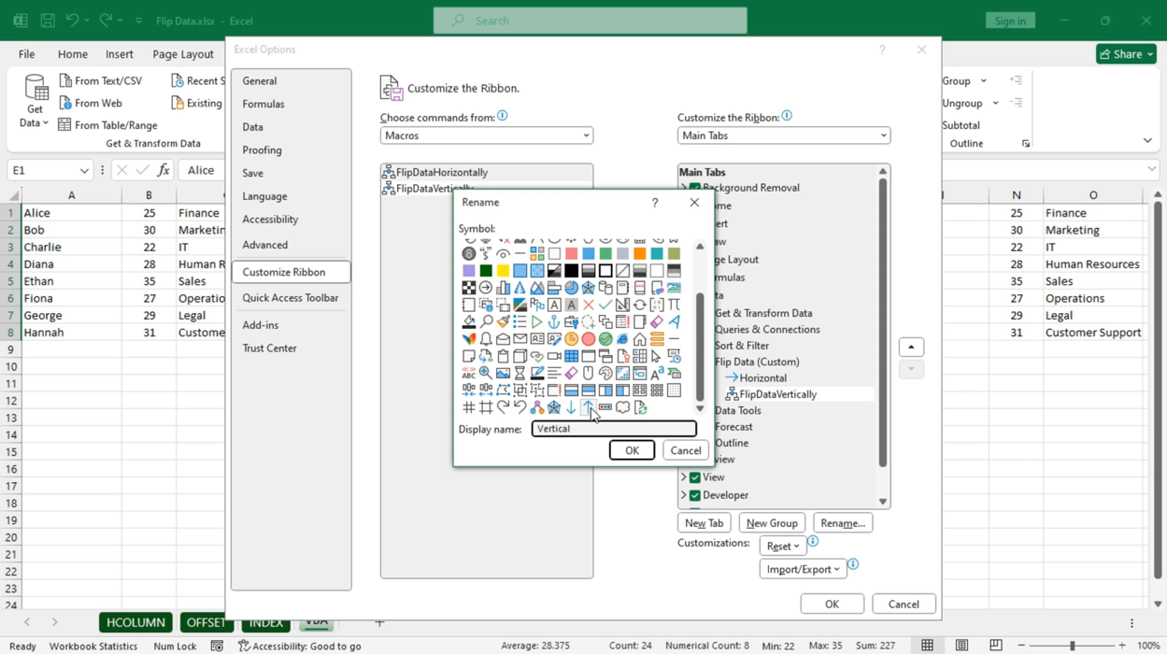
{"action": "left_click", "coordinate": [571, 409]}
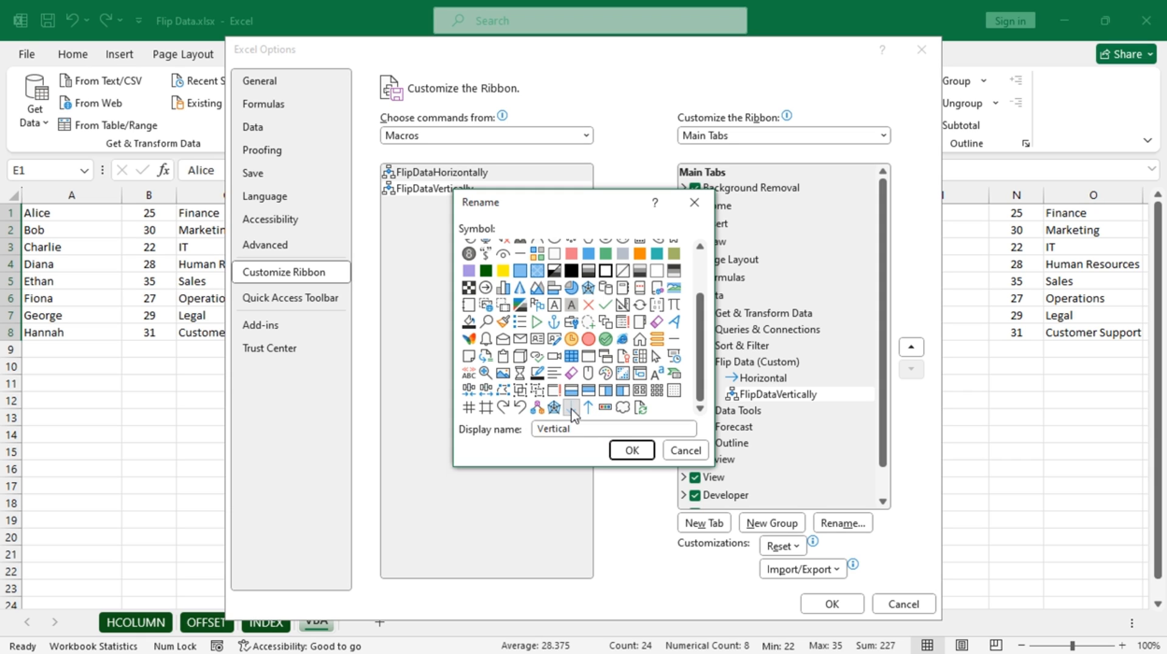
{"action": "left_click", "coordinate": [633, 453]}
{"action": "left_click", "coordinate": [632, 452]}
{"action": "left_click", "coordinate": [832, 605]}
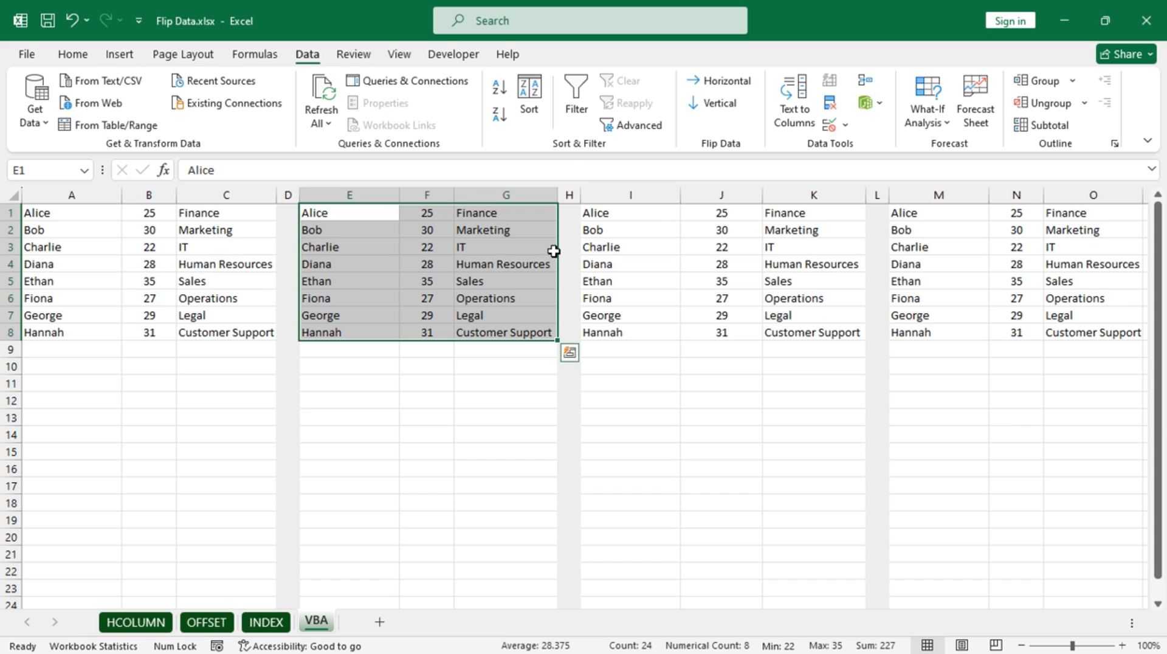
Run the Horizontal macro on E1:G8 and the Vertical macro on I1:K8
{"action": "left_click", "coordinate": [719, 85]}
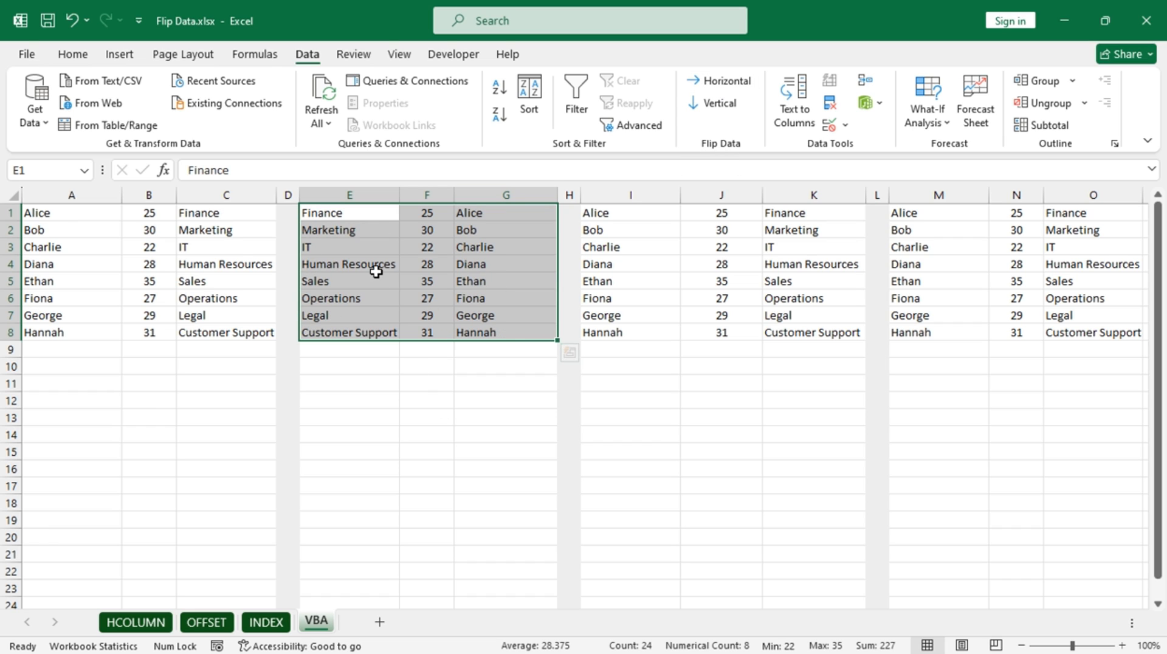
{"action": "left_click_drag", "start_coordinate": [625, 217], "coordinate": [810, 330]}
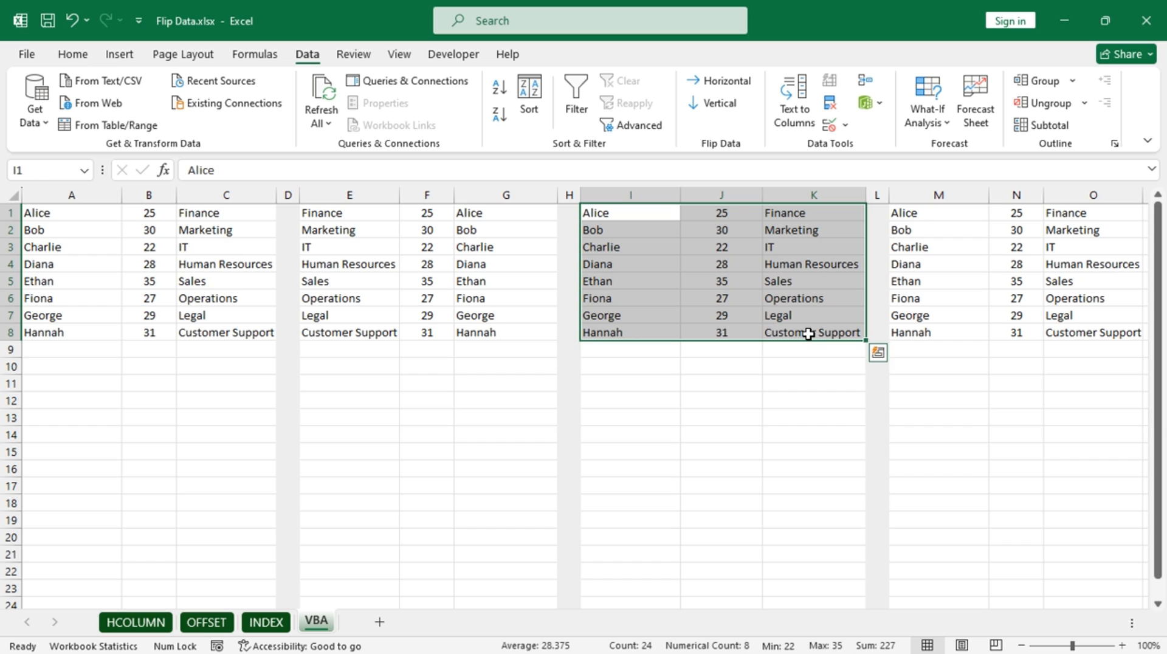
{"action": "left_click", "coordinate": [708, 103]}
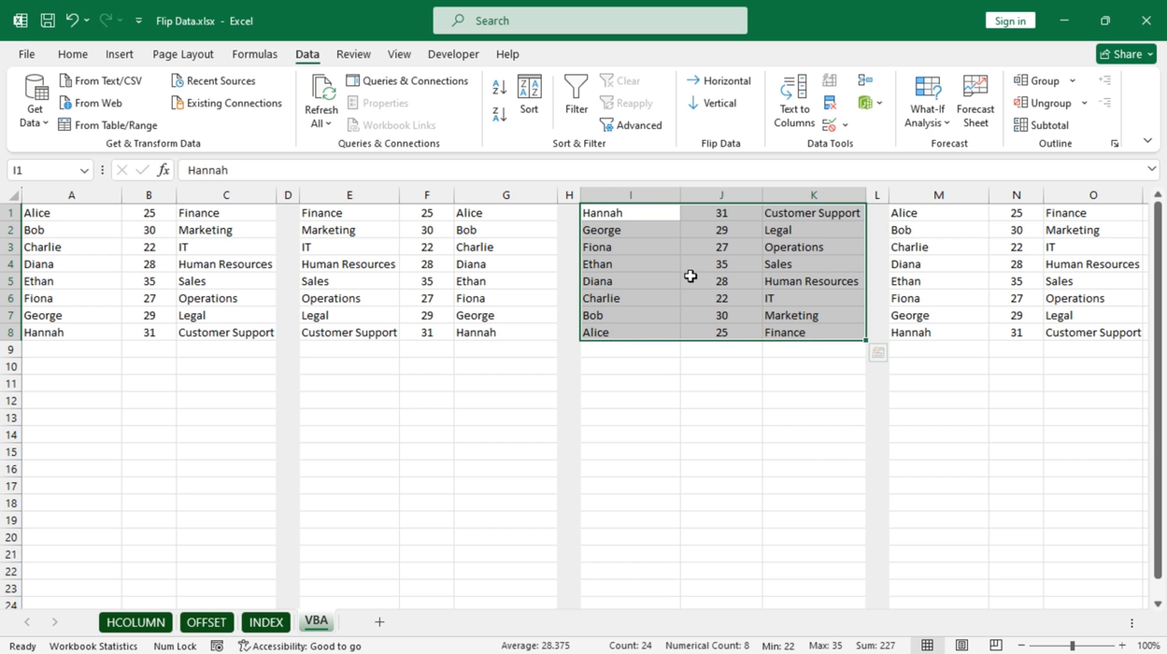
Flip M1:O8 both ways by running the Horizontal macro followed by the Vertical macro on it
{"action": "left_click_drag", "start_coordinate": [950, 213], "coordinate": [1057, 326]}
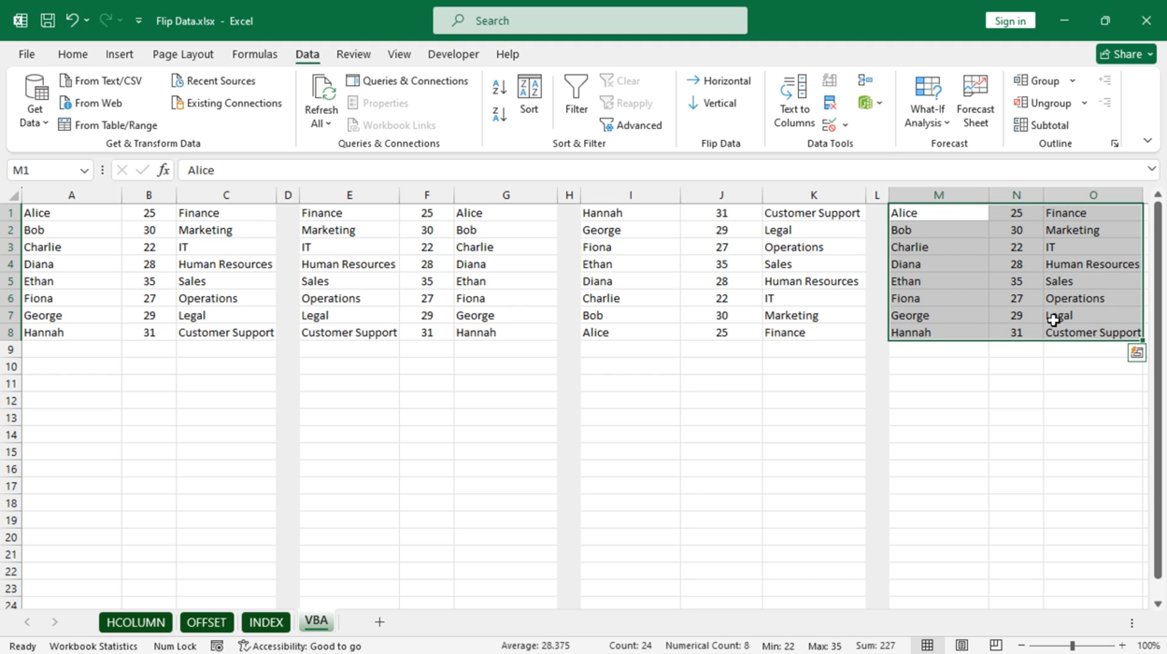
{"action": "left_click", "coordinate": [709, 87]}
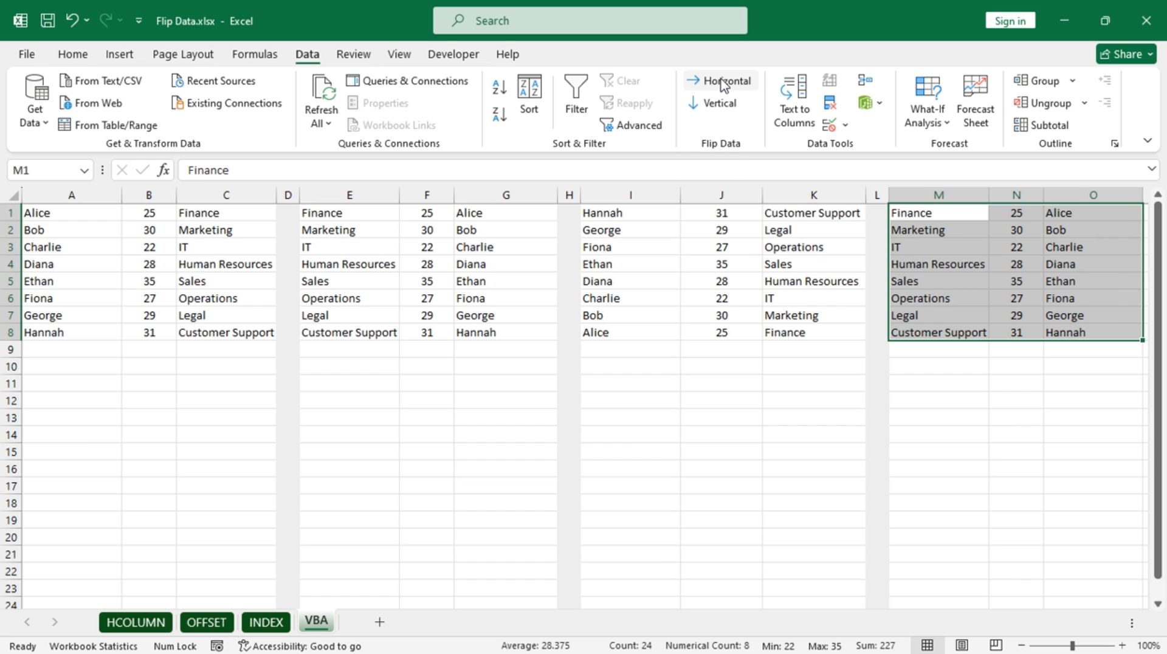
{"action": "left_click", "coordinate": [728, 110]}
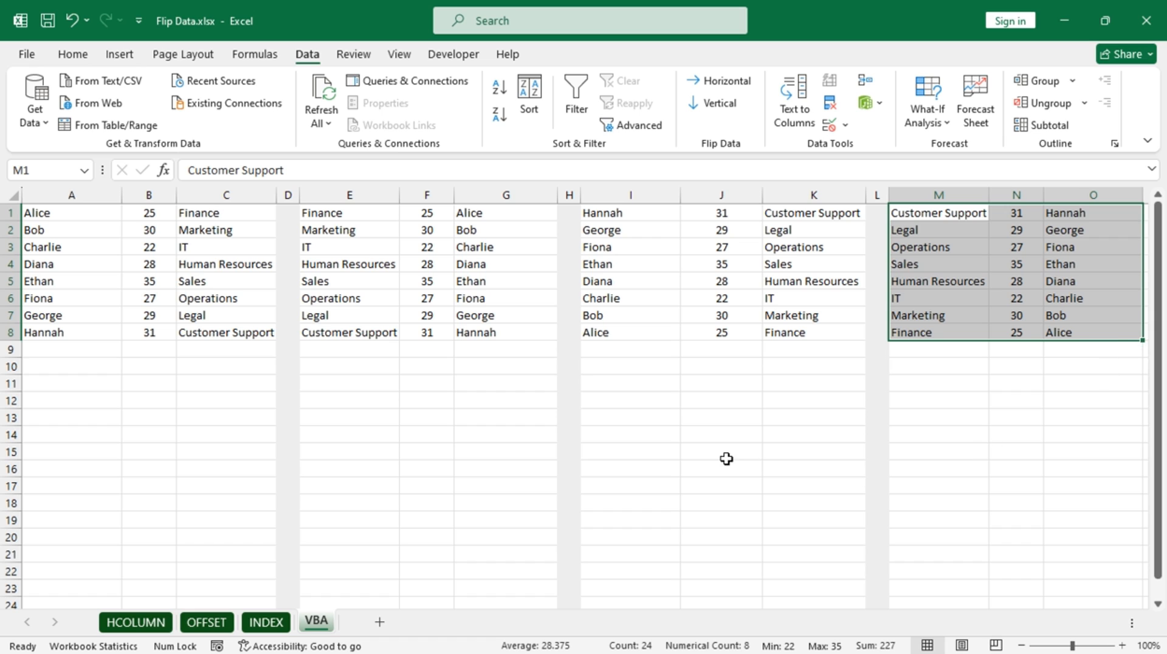
{"action": "left_click", "coordinate": [73, 55]}
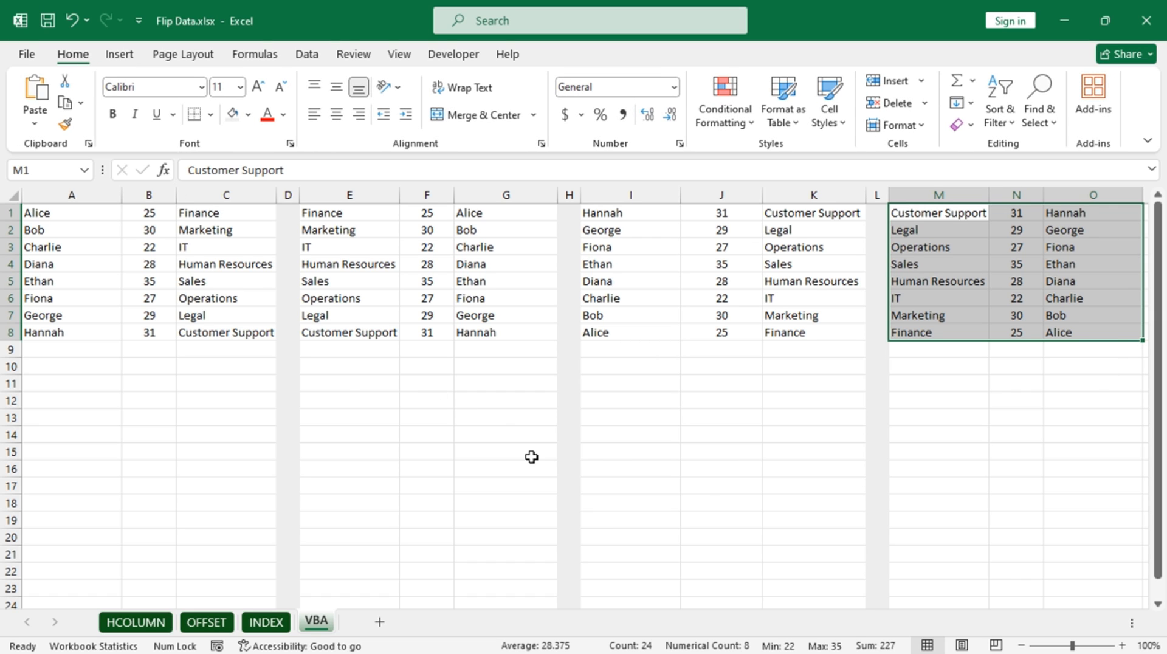